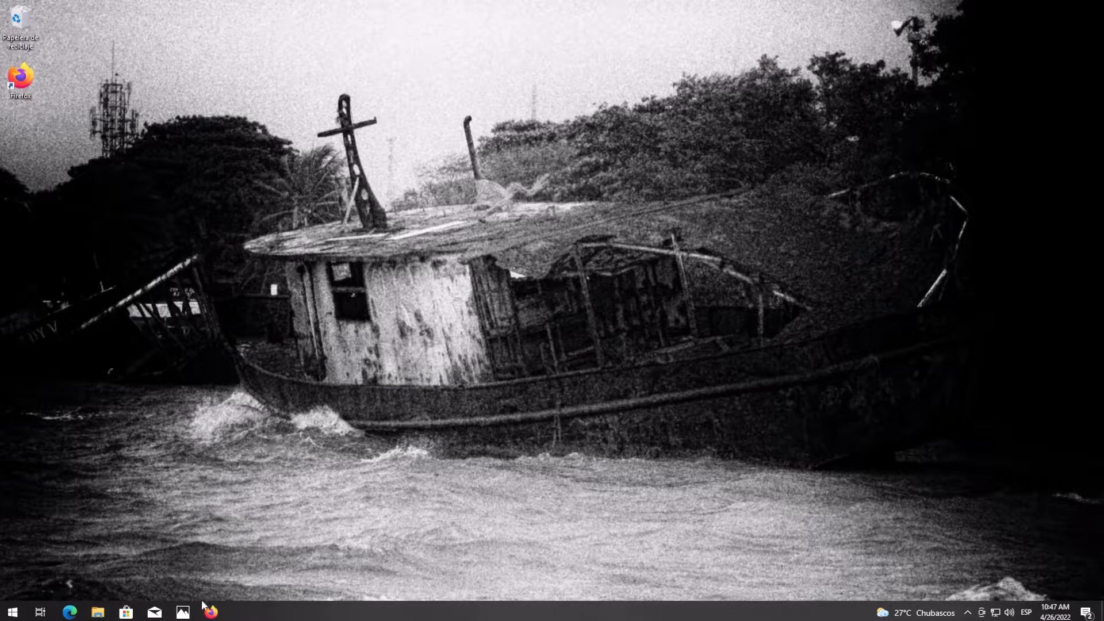
# - Examine the BIOS screenshots showing the AMD SVM Mode and Intel Virtualization Technology settings, and put the photo window away
pyautogui.moveTo(185, 614)
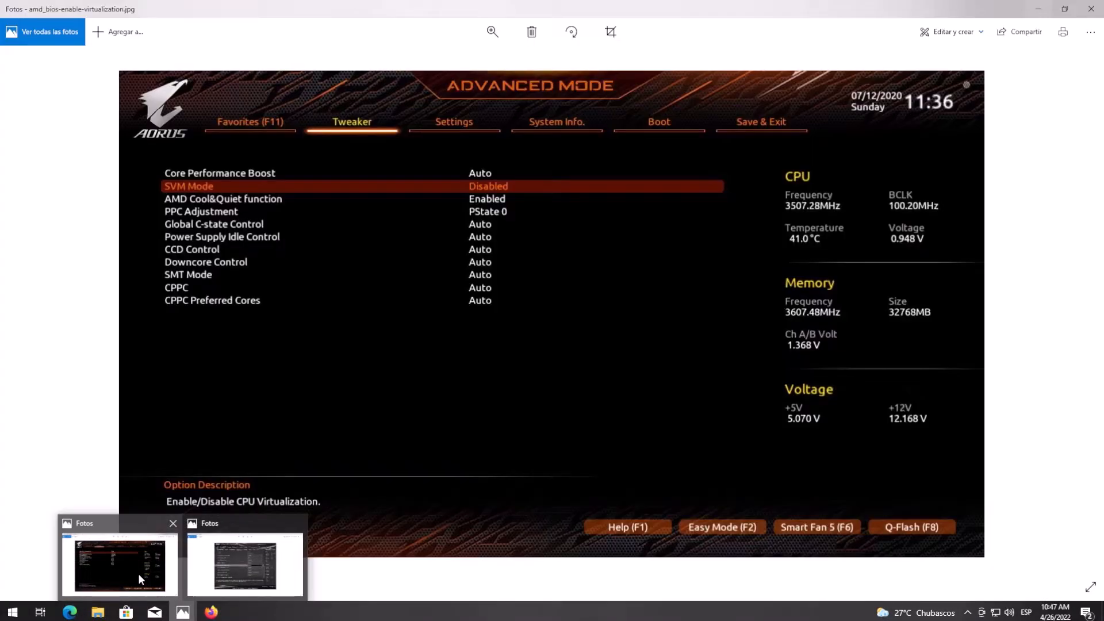
pyautogui.click(138, 574)
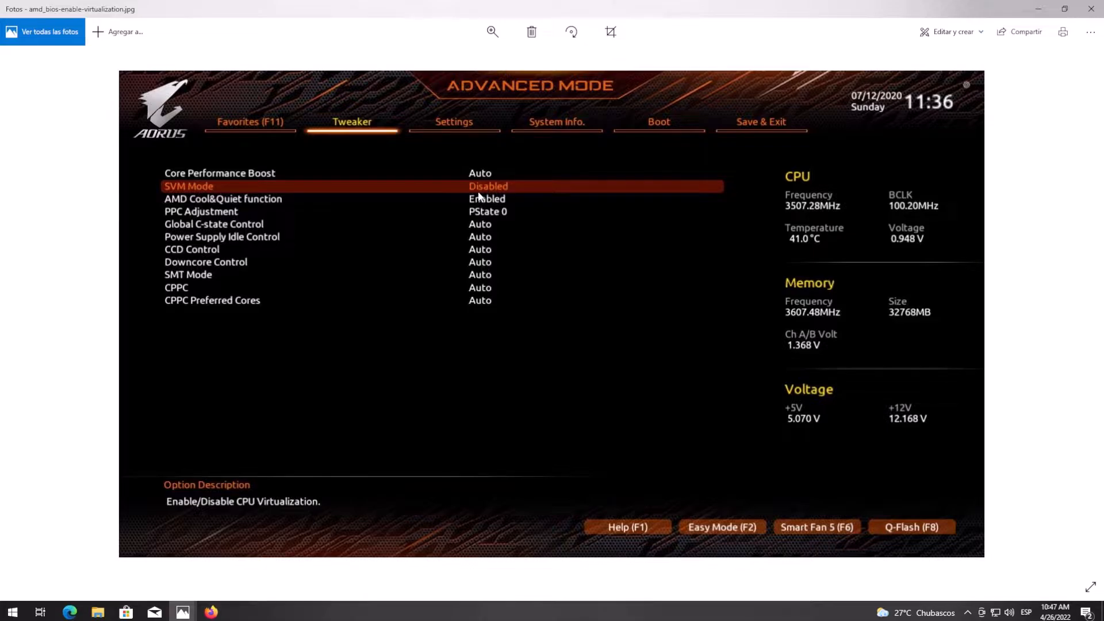
pyautogui.click(183, 613)
pyautogui.click(252, 546)
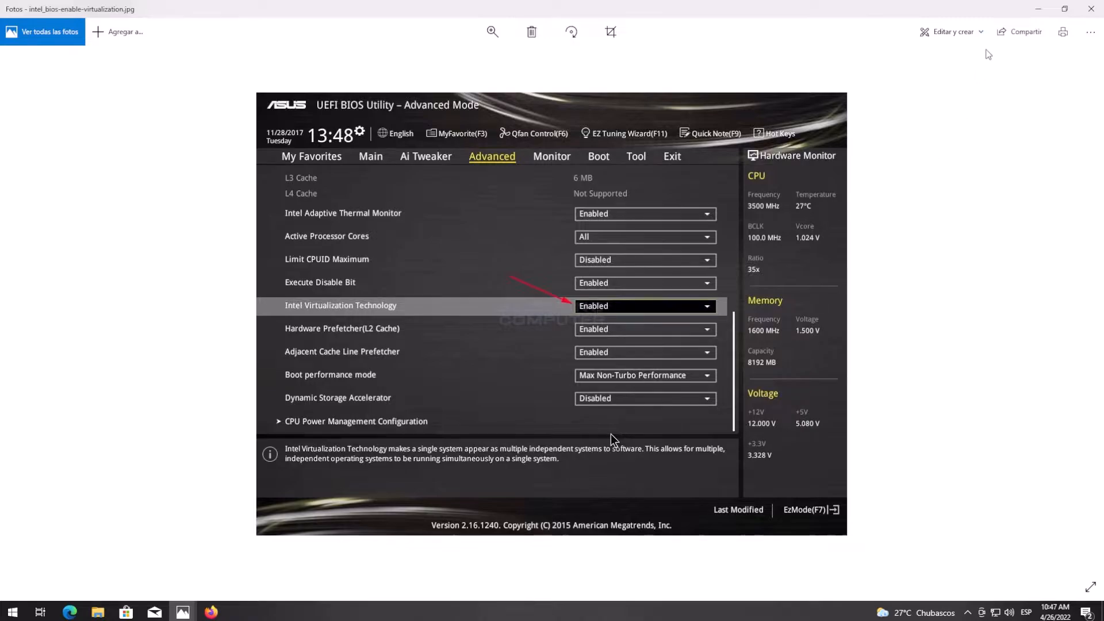
pyautogui.press('Right')
pyautogui.click(1035, 13)
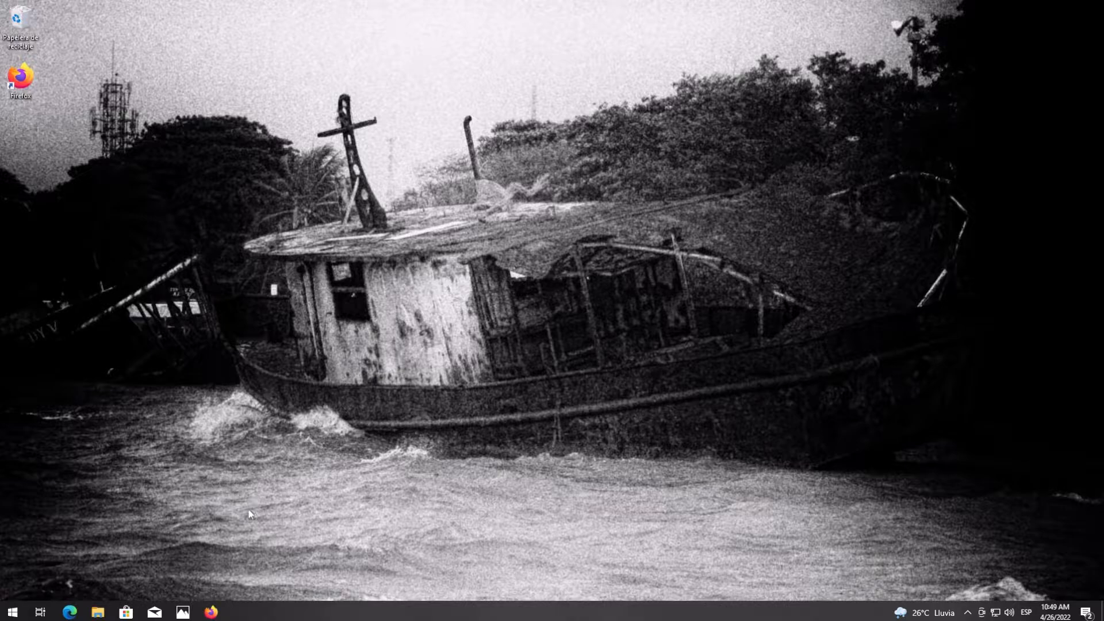
# - Switch to Firefox and open the VirtualBox 6.1 downloads page of the official Oracle VM VirtualBox site from the search results
pyautogui.click(214, 613)
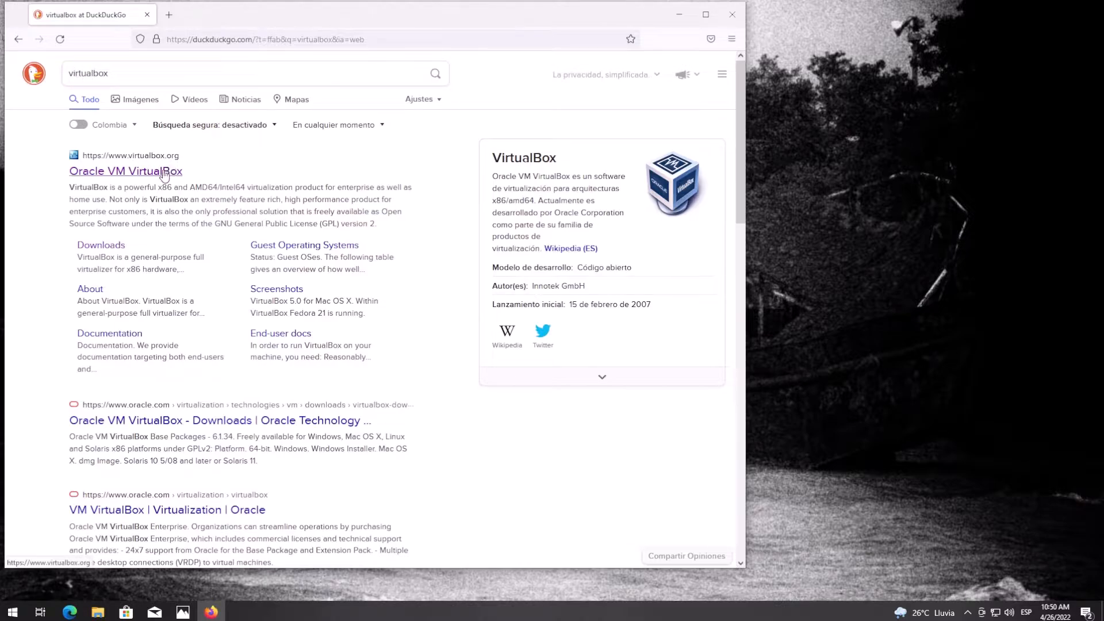
pyautogui.click(160, 172)
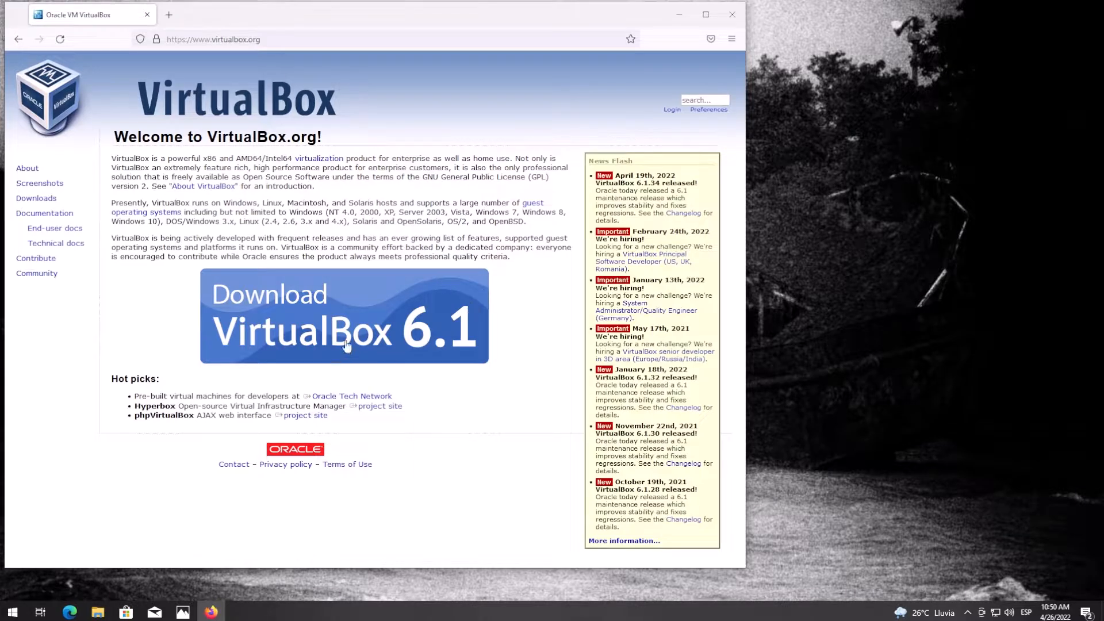
pyautogui.click(308, 317)
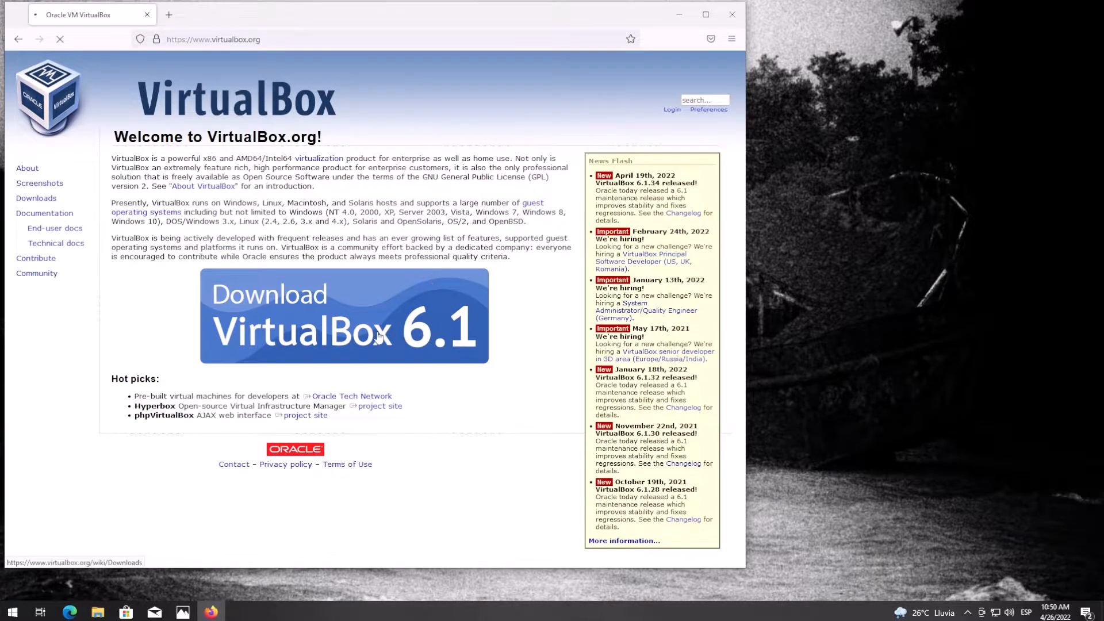
# - Start downloading the VirtualBox 6.1.34 package for Windows hosts, cancel the download and minimize the browser
pyautogui.click(166, 290)
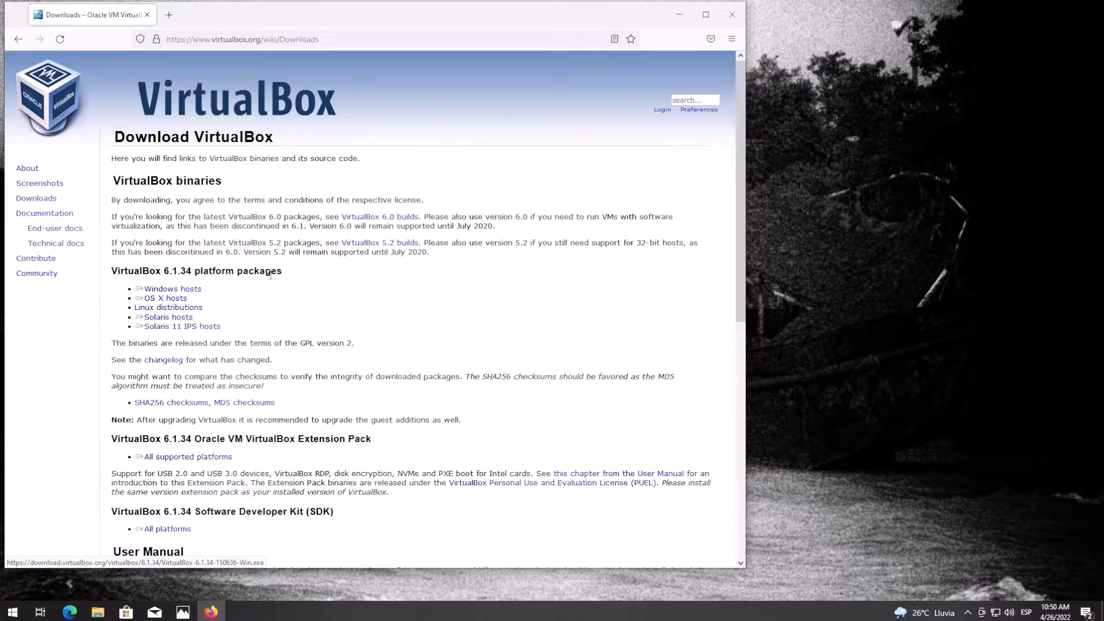
pyautogui.click(180, 290)
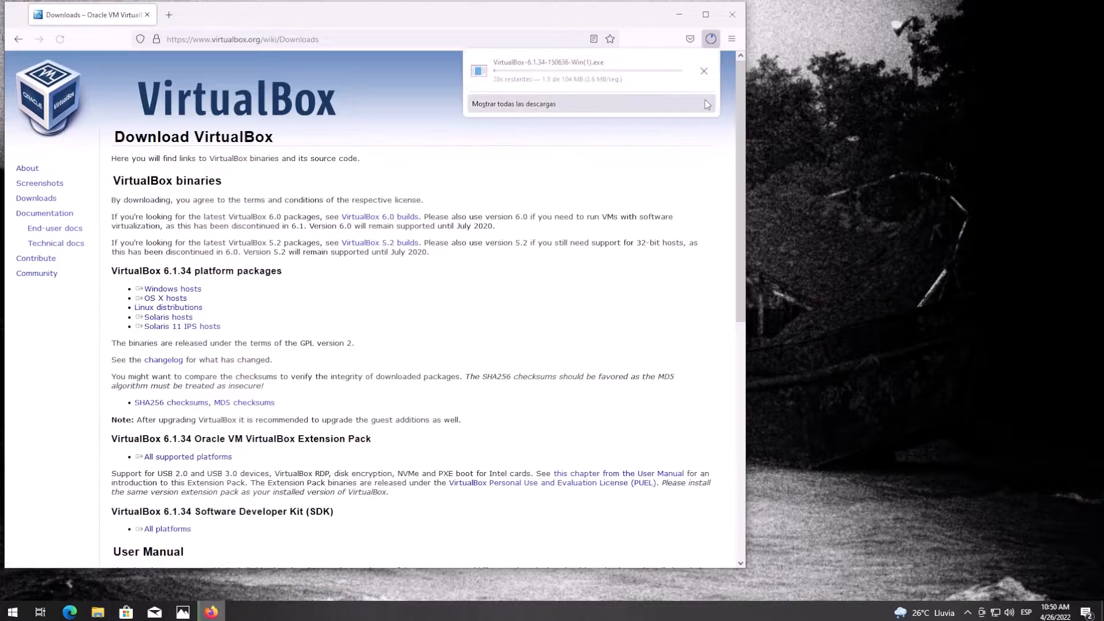
pyautogui.click(704, 71)
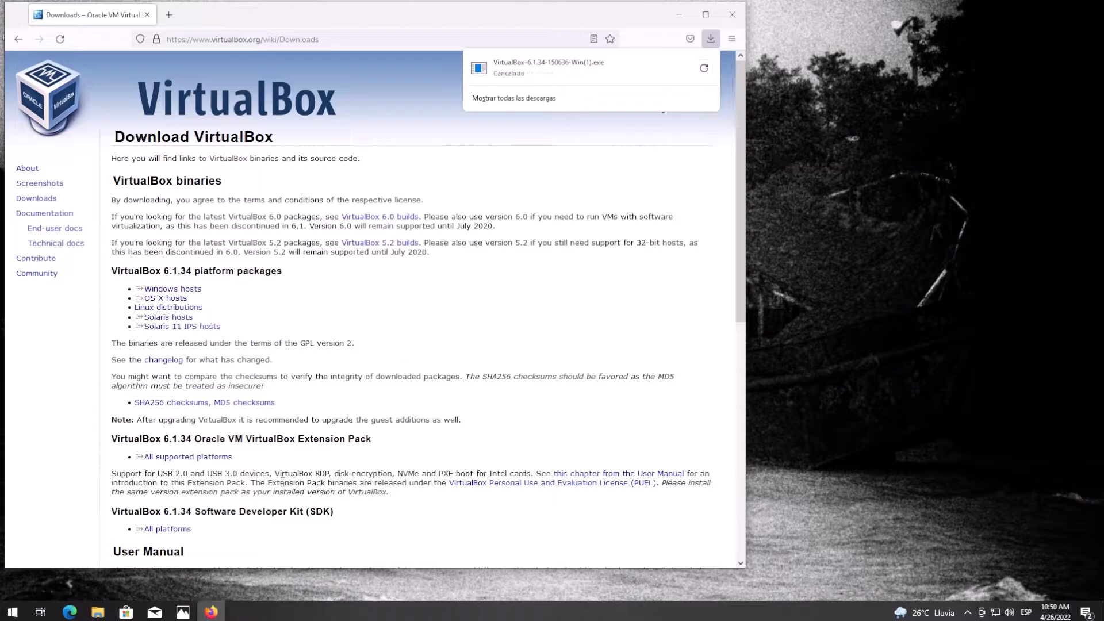
pyautogui.click(679, 14)
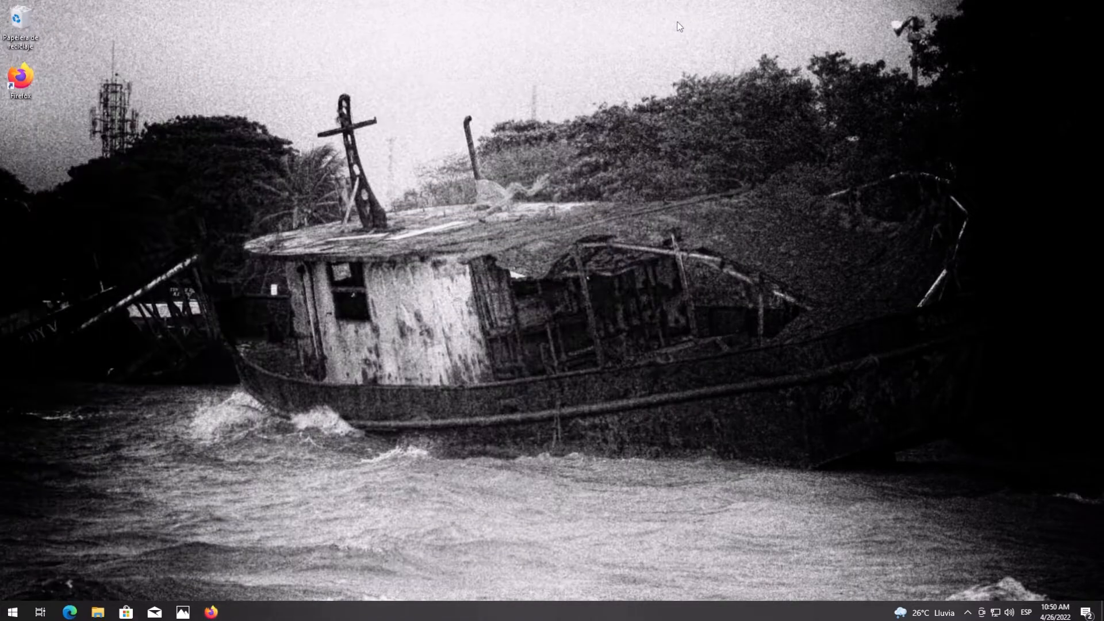
# - Launch the VirtualBox-6.1.34-150636-Win installer from the Descargas folder and allow it to make changes to the device
pyautogui.click(97, 612)
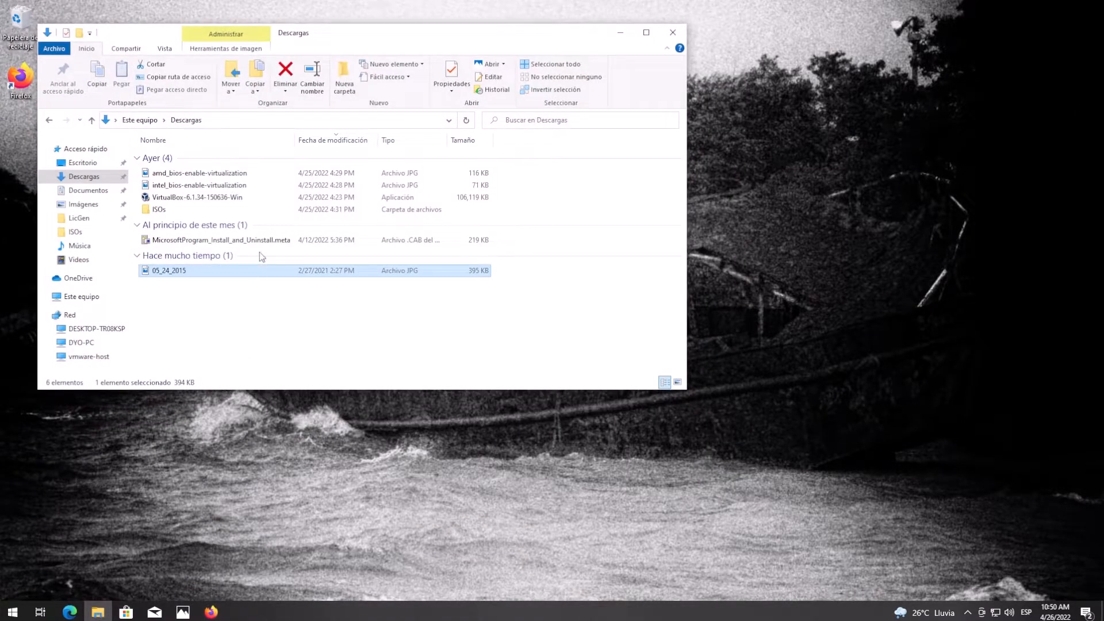
pyautogui.click(240, 206)
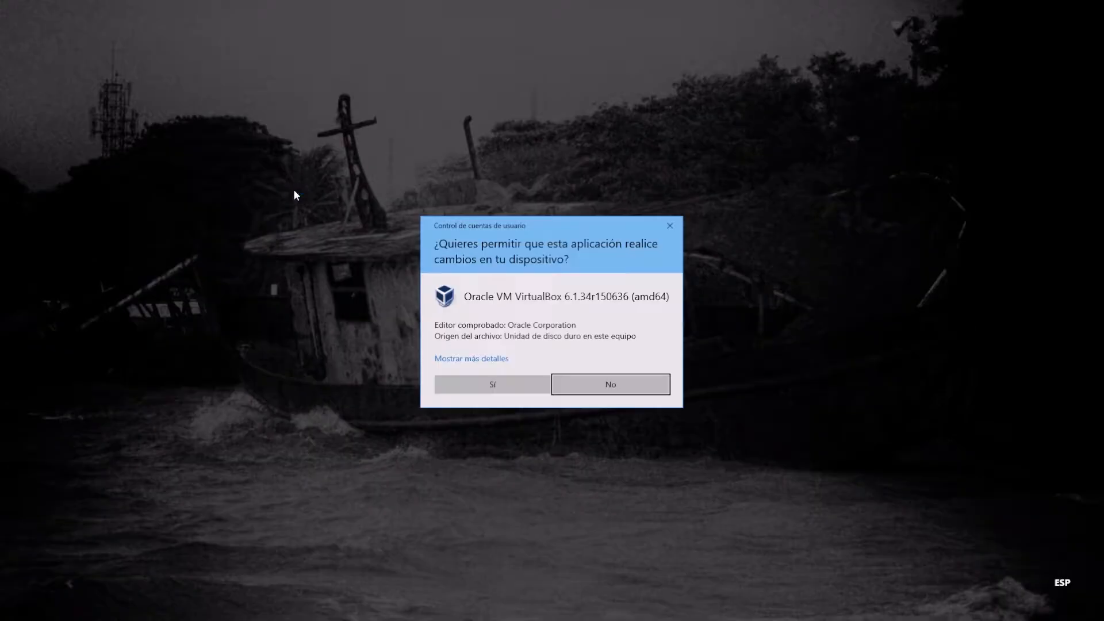
pyautogui.click(477, 382)
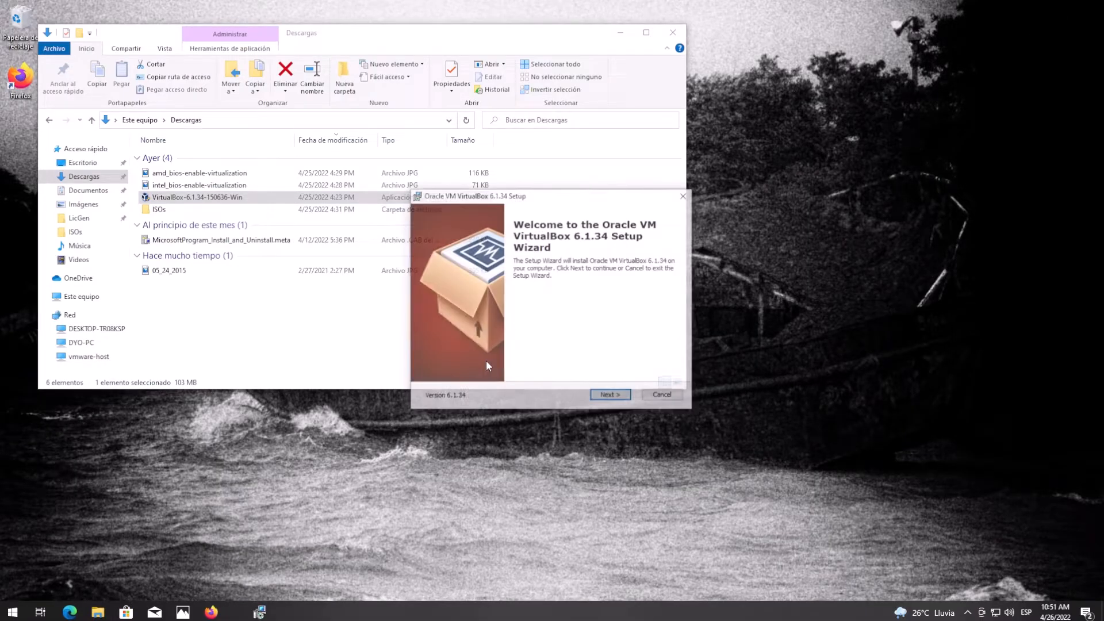
# - Install VirtualBox 6.1.34 with the default features, location and shortcuts, accept the network interface reset, and start it on finishing
pyautogui.click(612, 396)
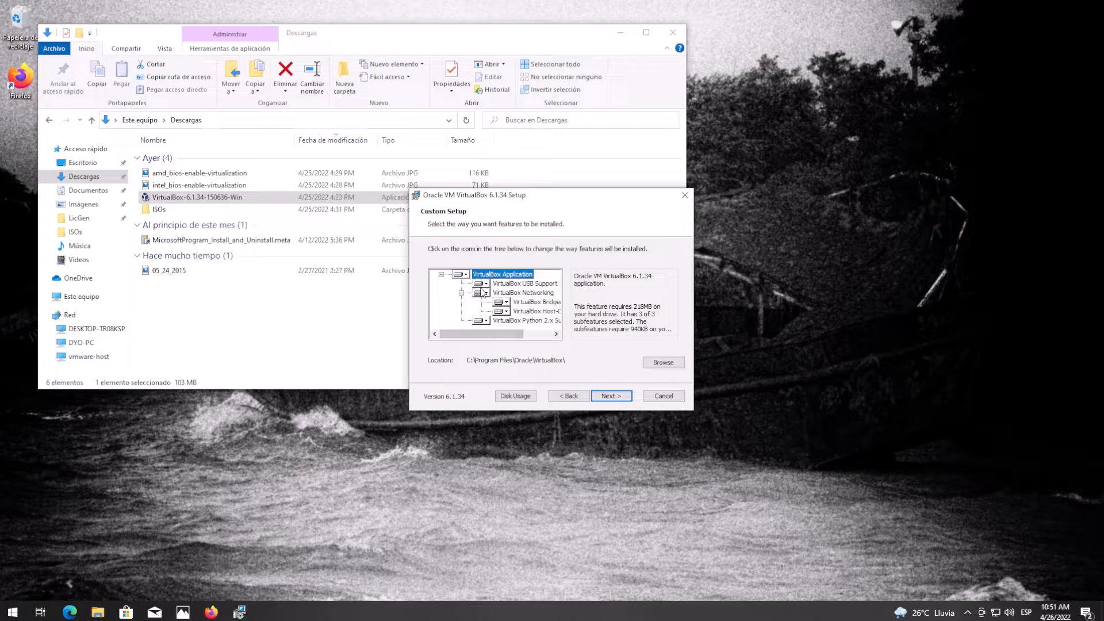
pyautogui.click(612, 396)
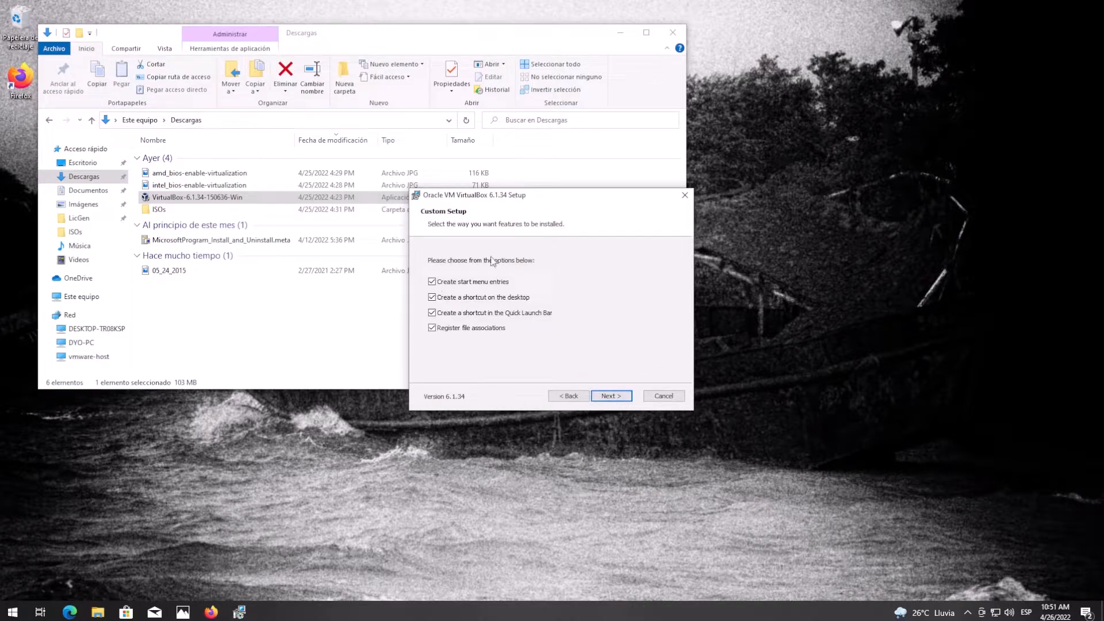
pyautogui.click(616, 397)
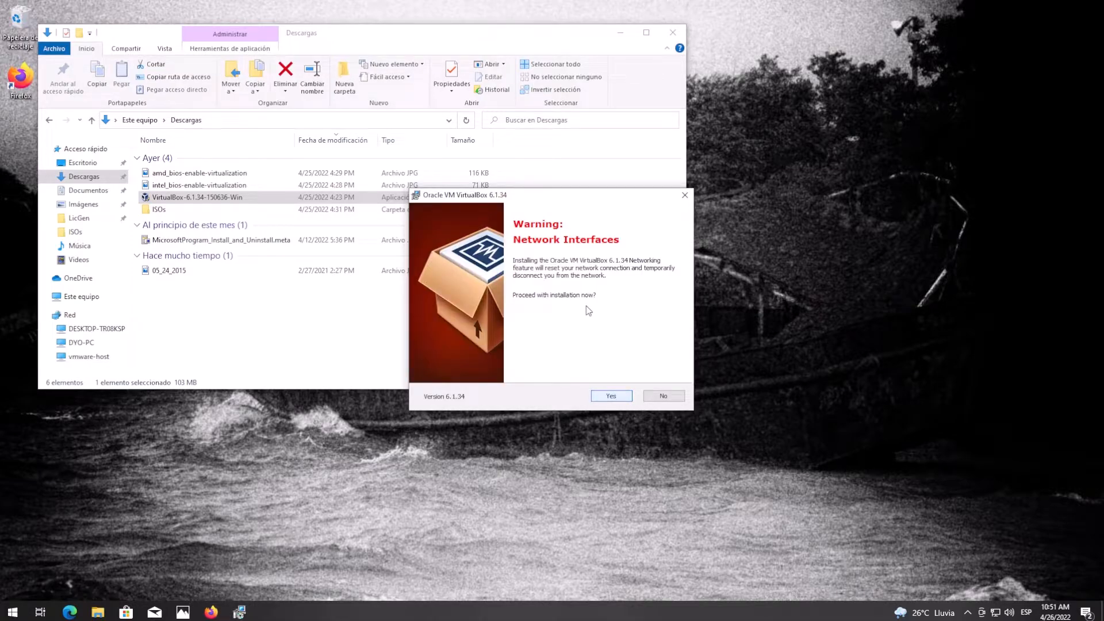
pyautogui.click(620, 398)
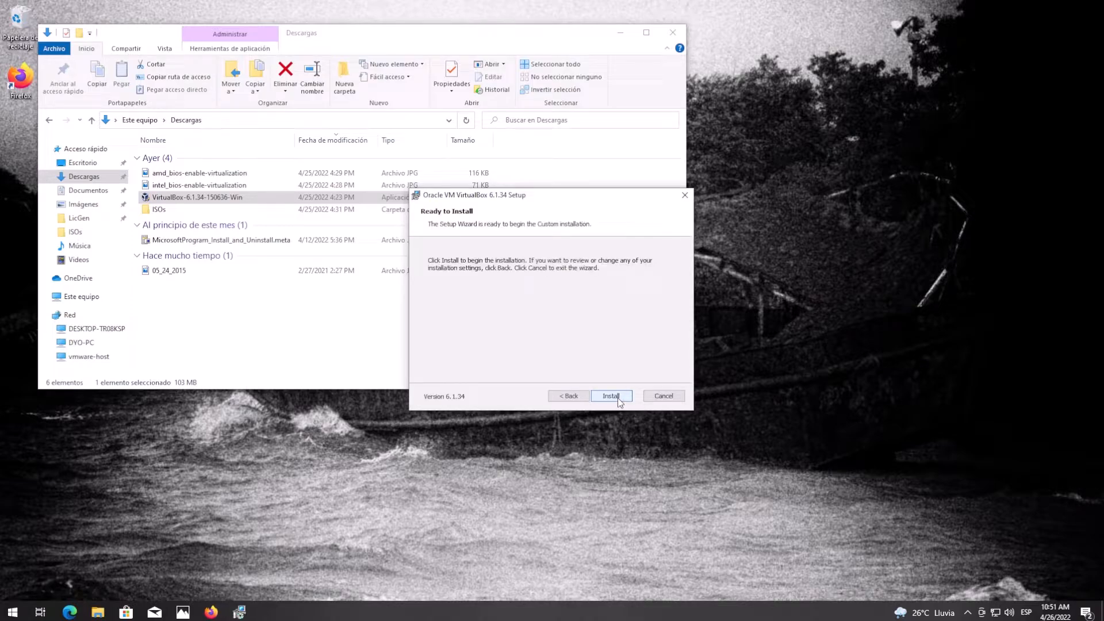
pyautogui.click(611, 397)
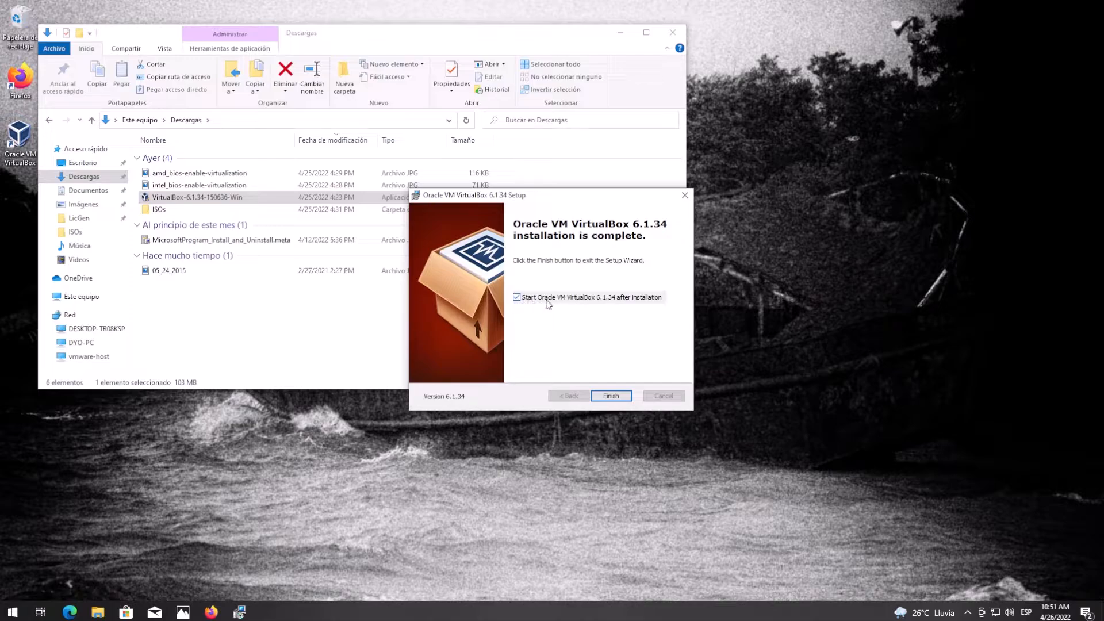
pyautogui.click(611, 395)
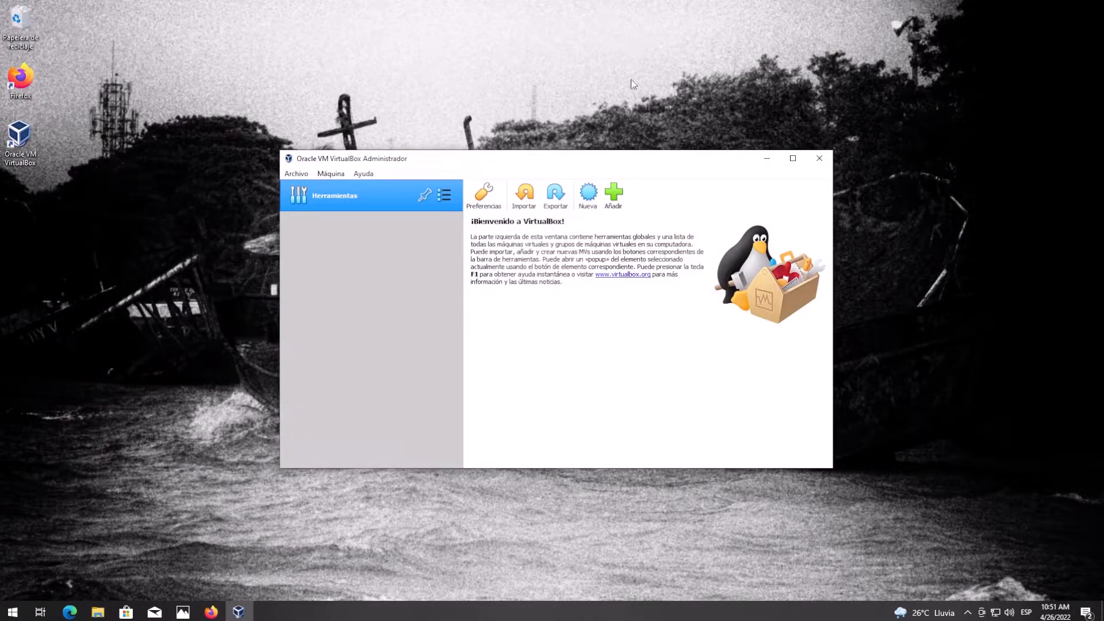
# - Start creating a new virtual machine, keep the Microsoft Windows type and name the machine Windows 7
pyautogui.moveTo(613, 164); pyautogui.dragTo(559, 111)
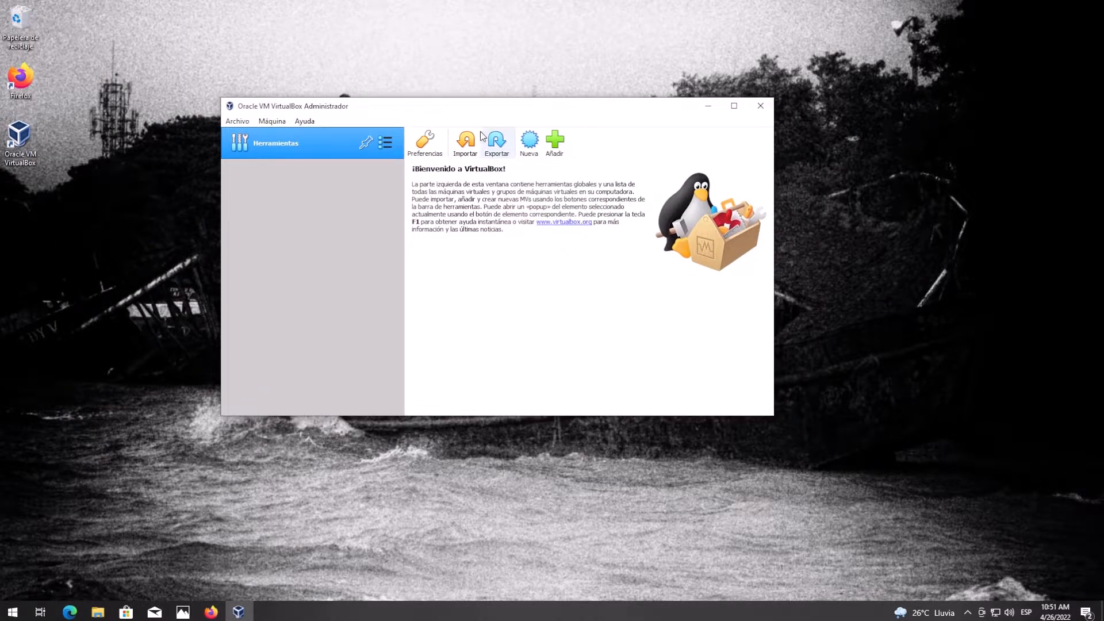
pyautogui.click(533, 147)
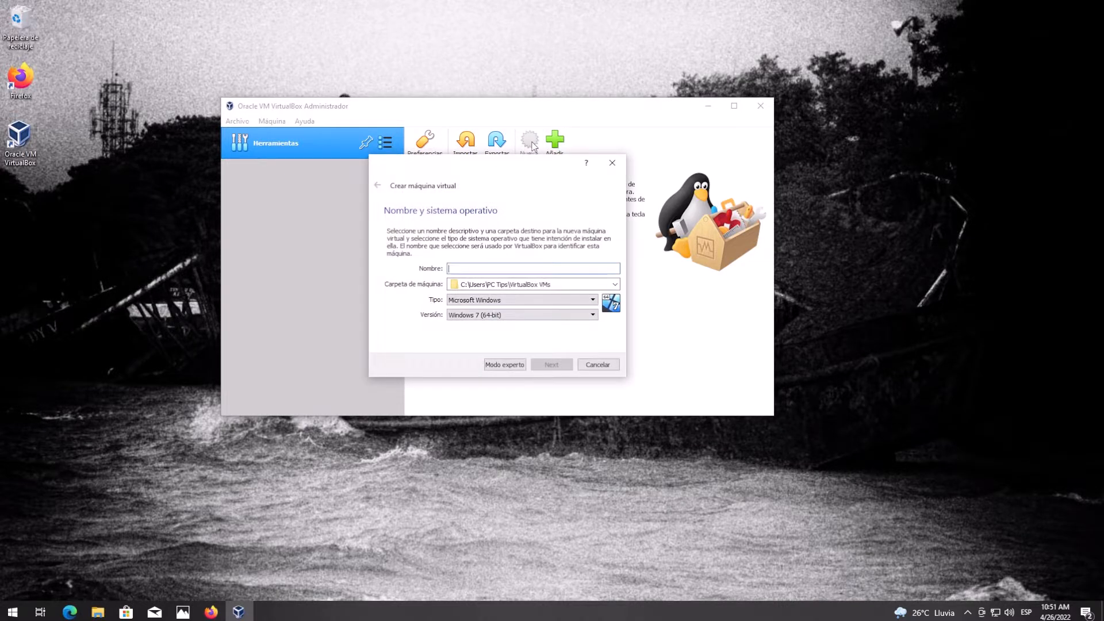
pyautogui.click(462, 301)
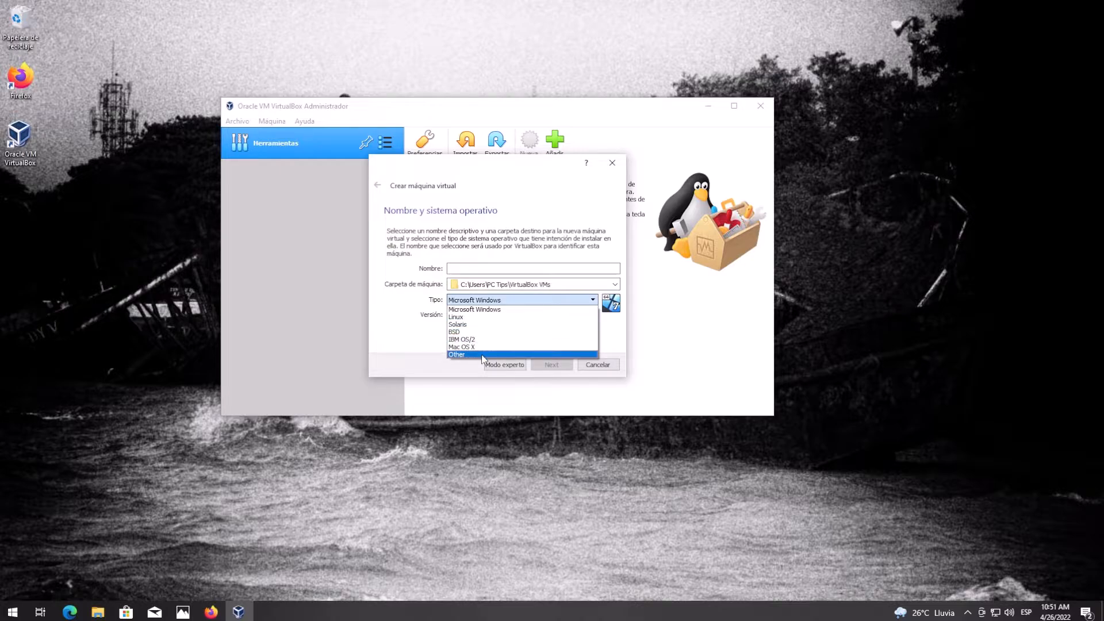
pyautogui.click(390, 314)
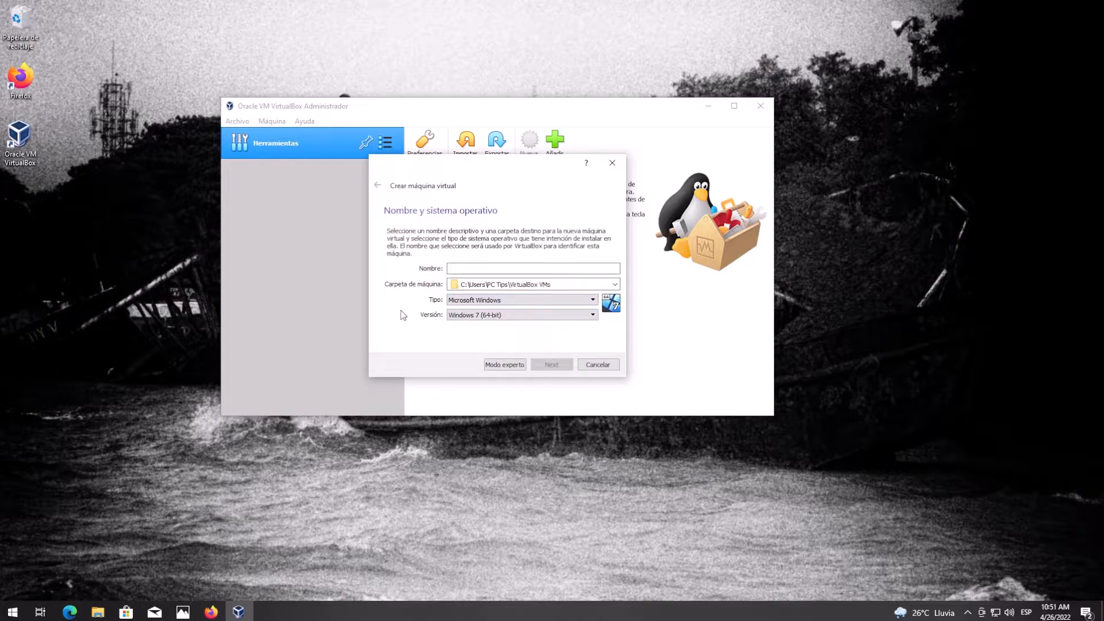
pyautogui.click(459, 269)
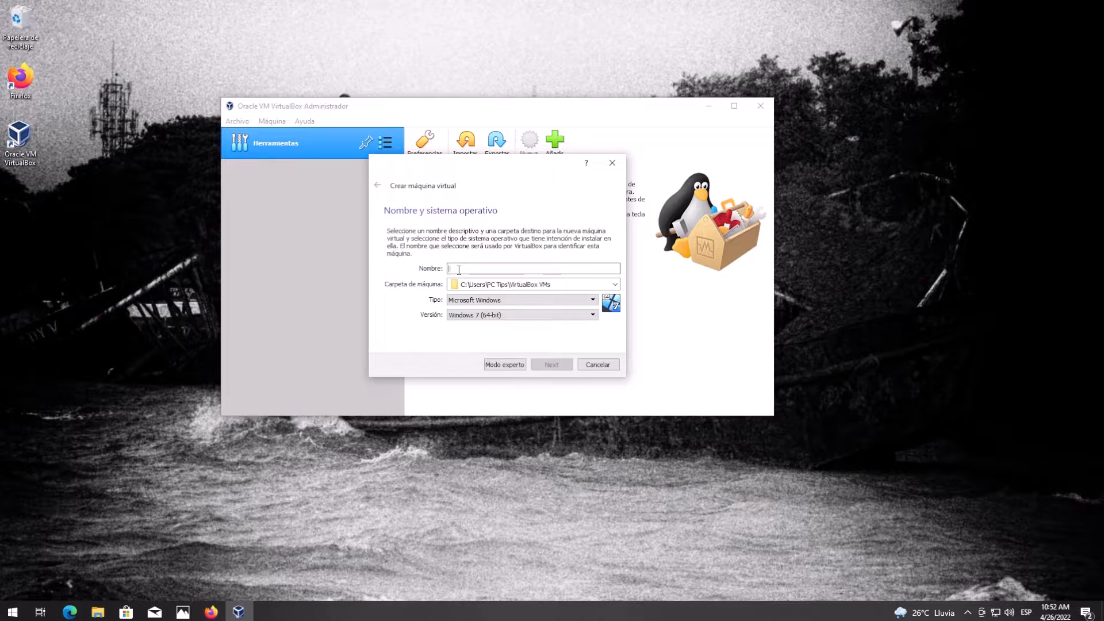
pyautogui.write('Windows 7')
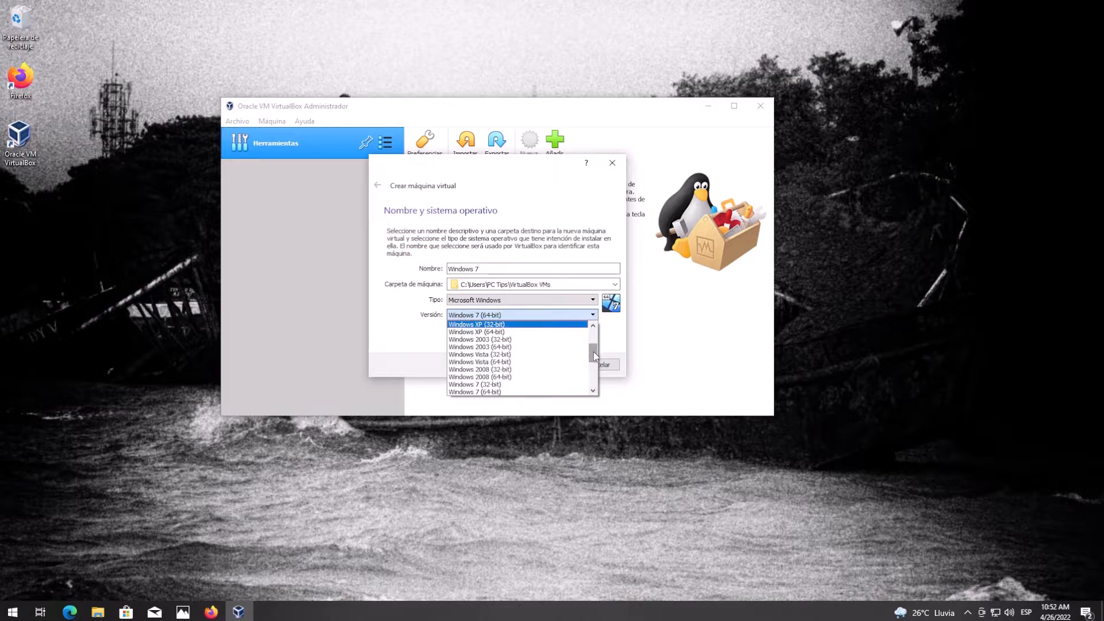
# - Choose Windows 7 (64-bit) as the operating system version of the new virtual machine
pyautogui.click(411, 339)
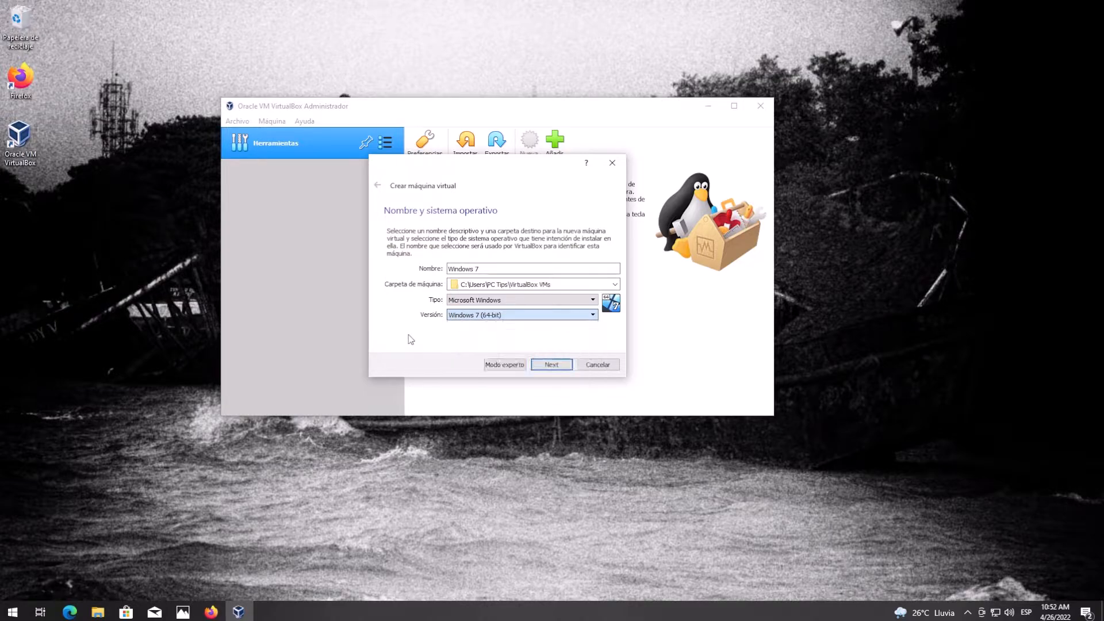
pyautogui.click(487, 318)
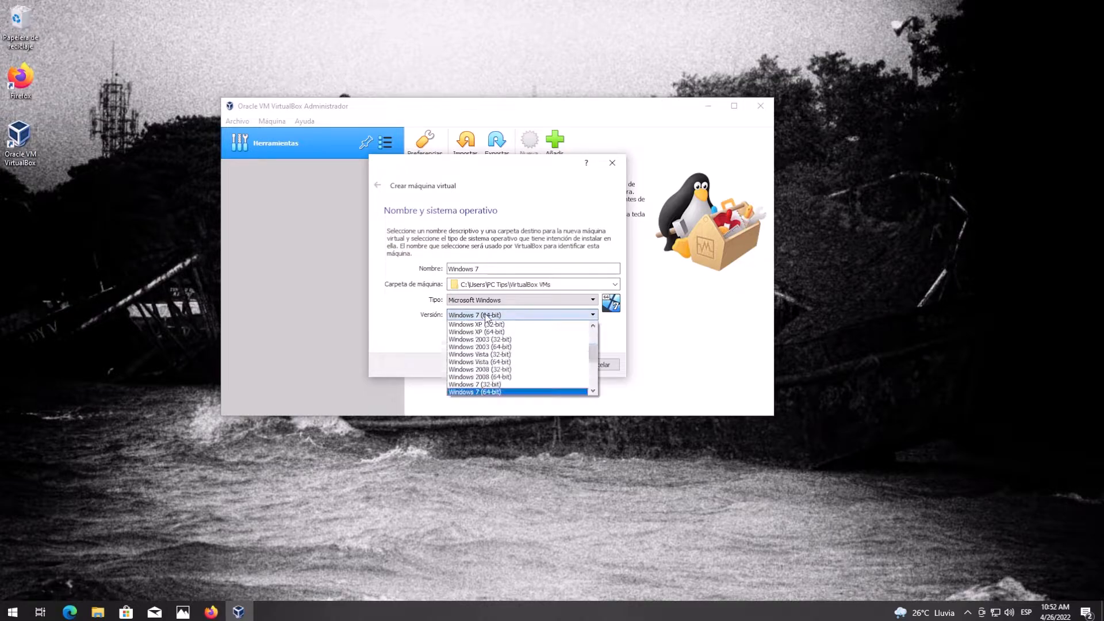
pyautogui.click(497, 392)
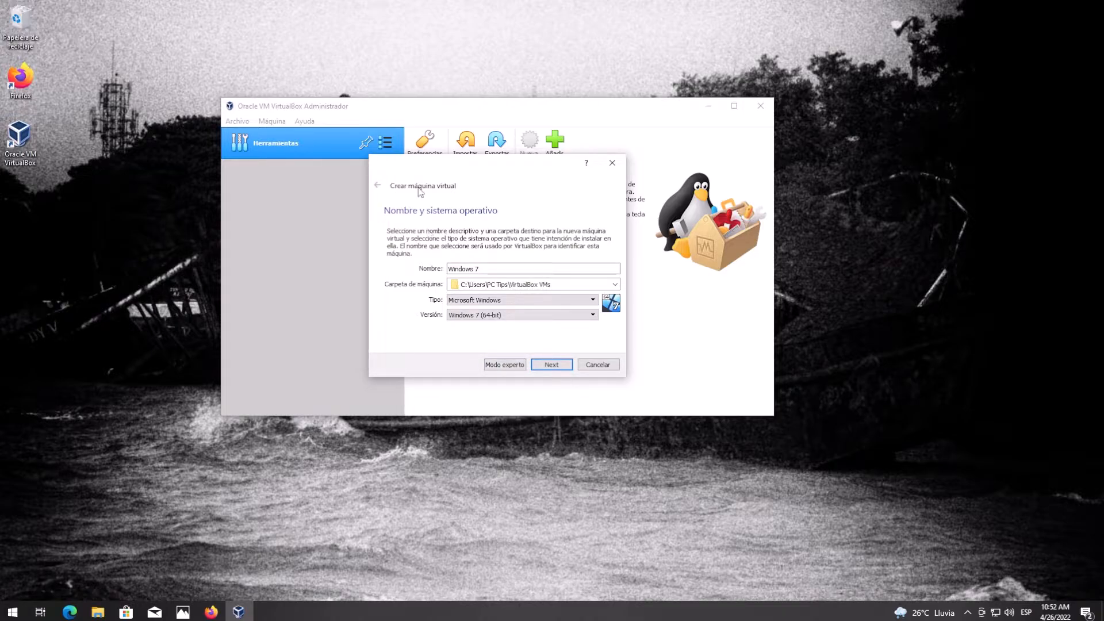
# - Switch the virtual machine creation to expert mode and carry the name Windows 7 over into it
pyautogui.moveTo(488, 269); pyautogui.dragTo(448, 270)
pyautogui.rightClick(458, 273)
pyautogui.click(485, 322)
pyautogui.click(497, 368)
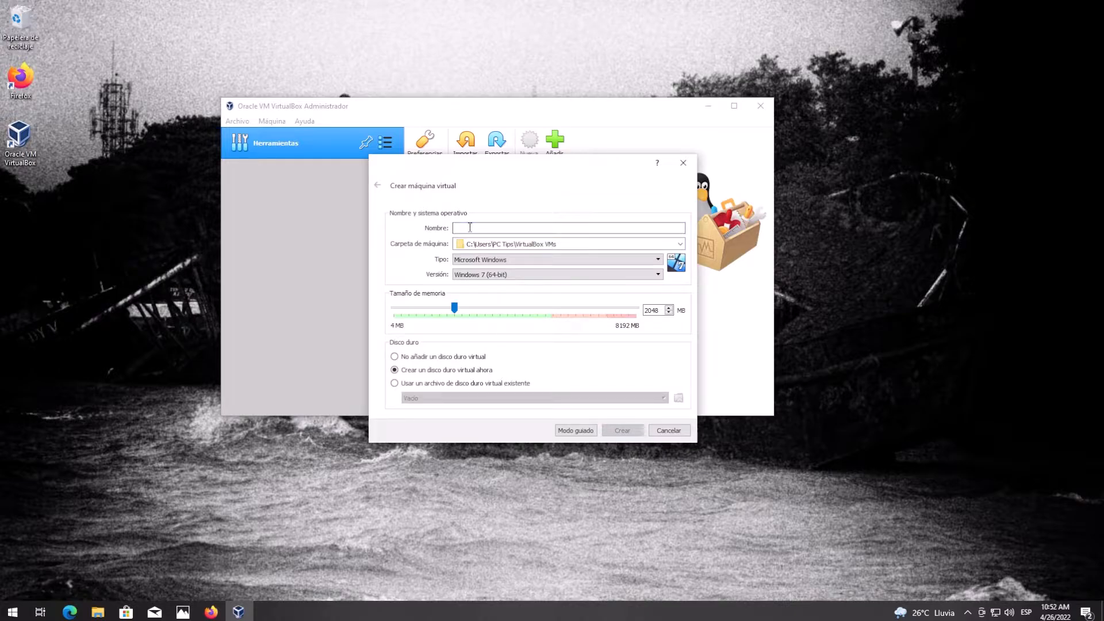
pyautogui.rightClick(470, 227)
pyautogui.click(502, 289)
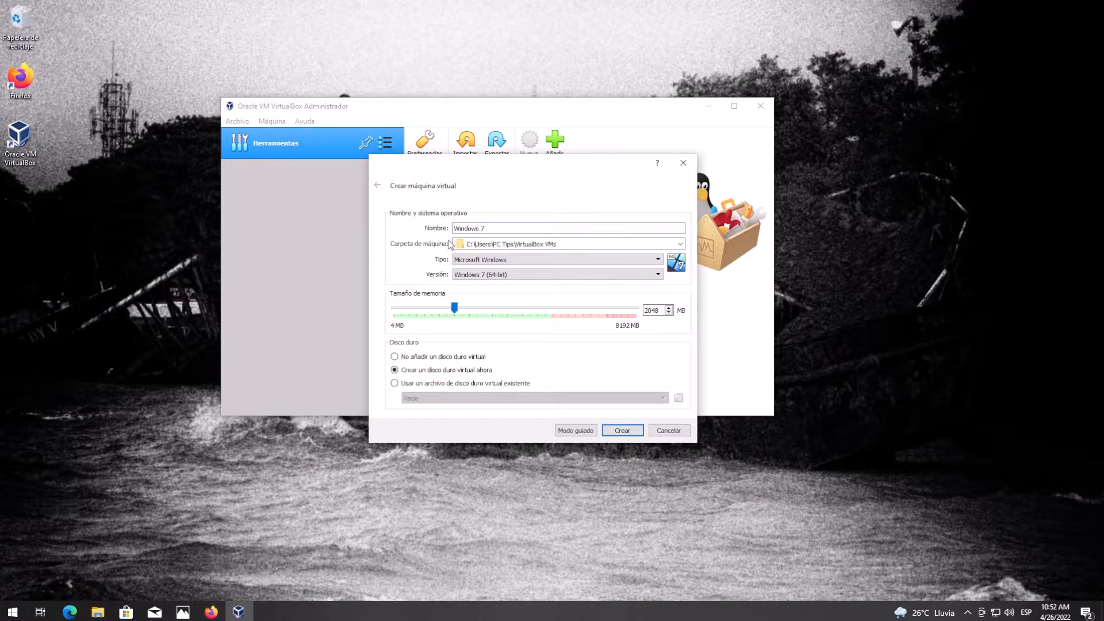
# - Browse the drives under Este equipo as alternative machine folder locations, and cancel the folder selection
pyautogui.click(680, 244)
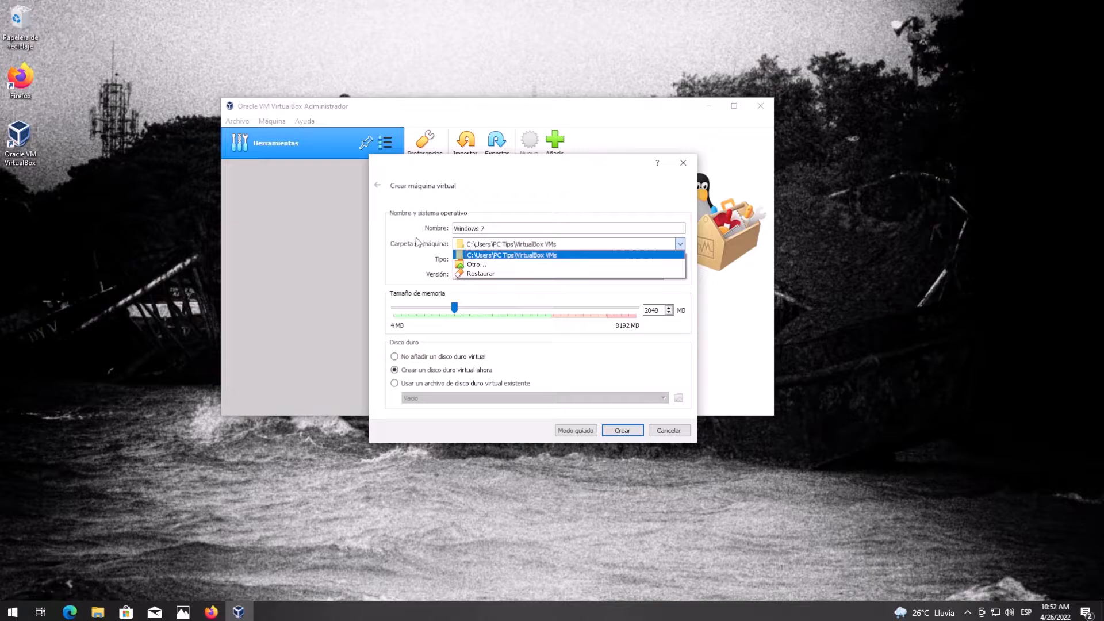
pyautogui.click(564, 265)
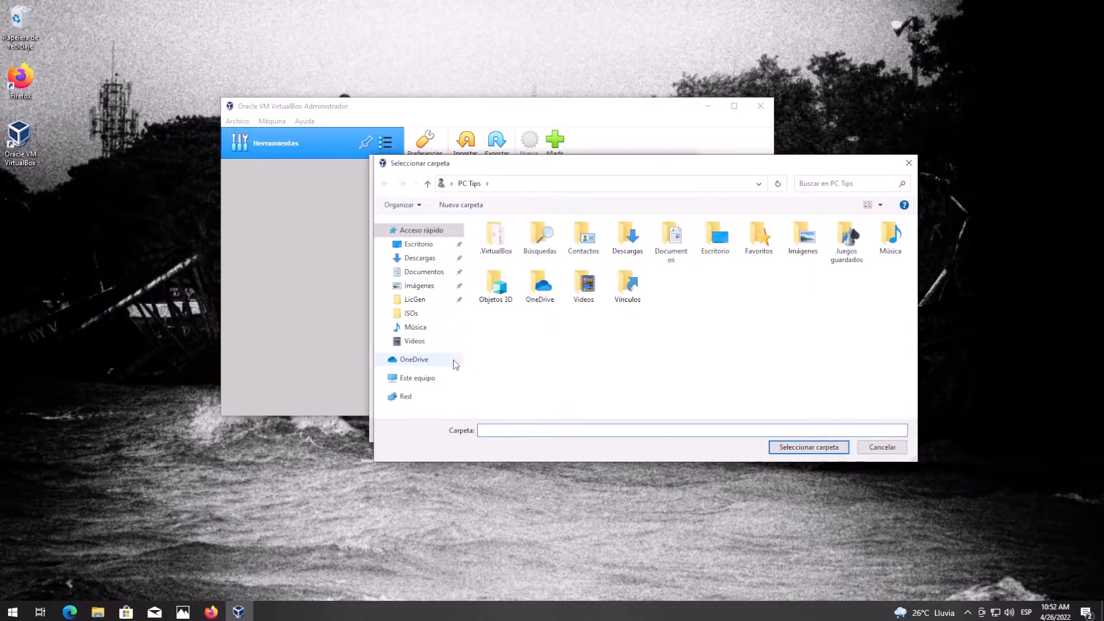
pyautogui.click(430, 378)
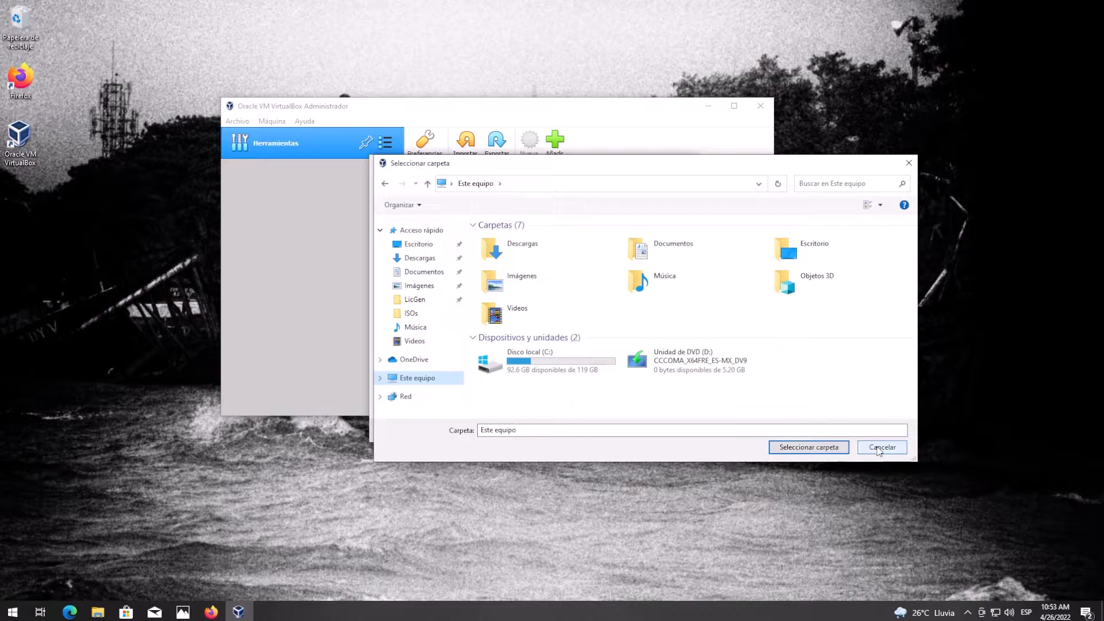
pyautogui.click(878, 452)
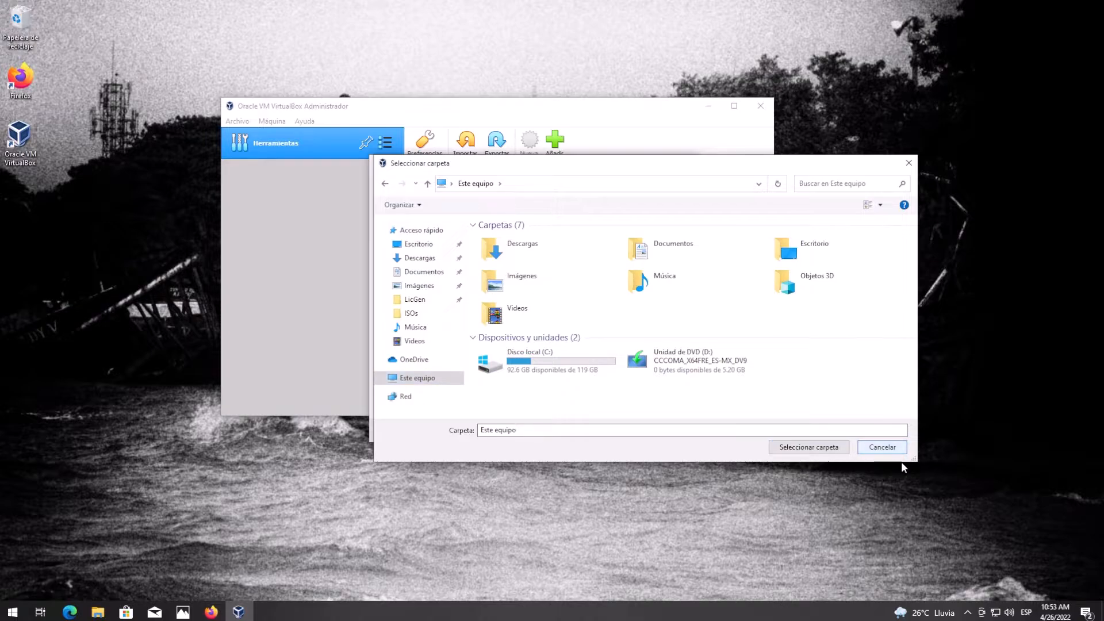
# - Keep the memory size at 2048 MB and create the Windows 7 machine with the option to create a virtual hard disk now
pyautogui.click(883, 448)
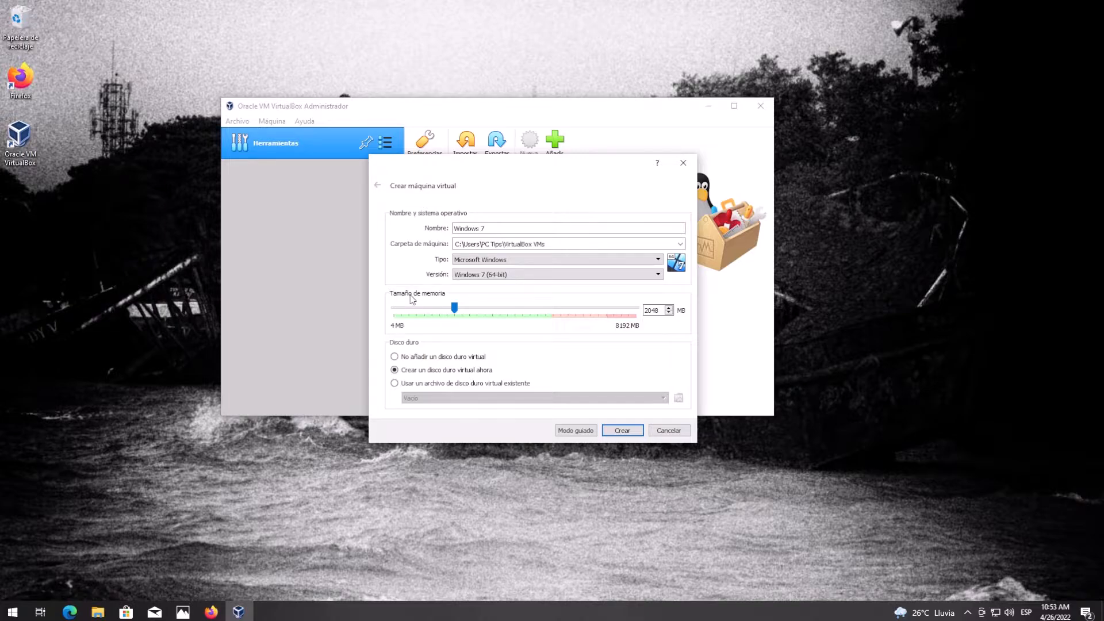
pyautogui.moveTo(661, 311); pyautogui.dragTo(642, 311)
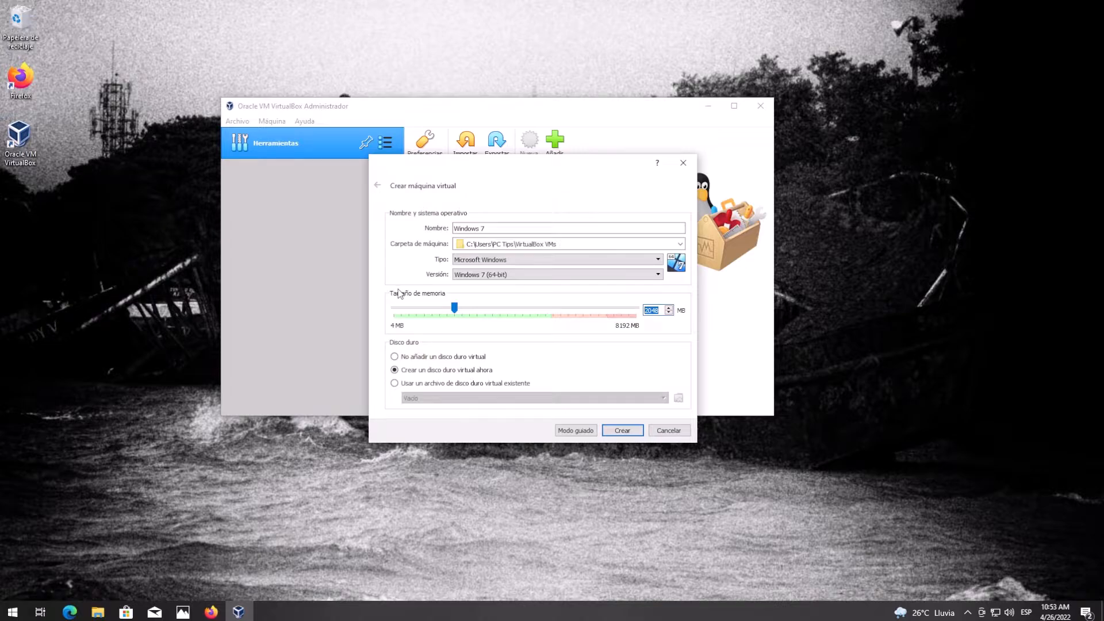
pyautogui.click(662, 312)
pyautogui.moveTo(661, 312); pyautogui.dragTo(644, 313)
pyautogui.click(402, 372)
pyautogui.click(622, 431)
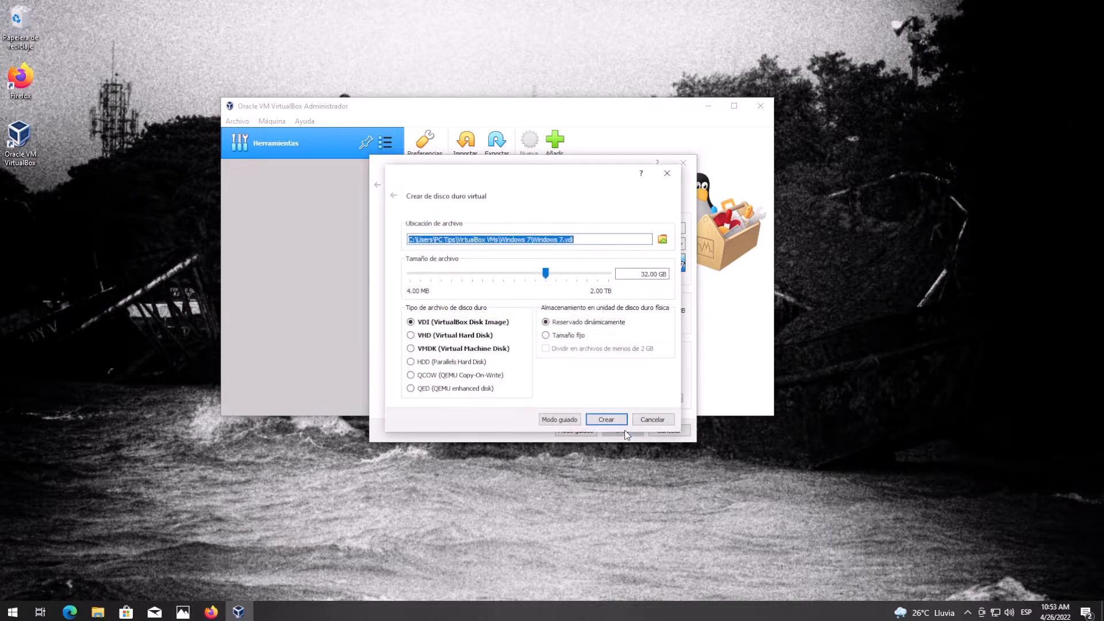
# - Create the virtual hard disk Windows 7.vdi as a dynamically allocated 32 GB VDI in the suggested machine folder
pyautogui.click(595, 240)
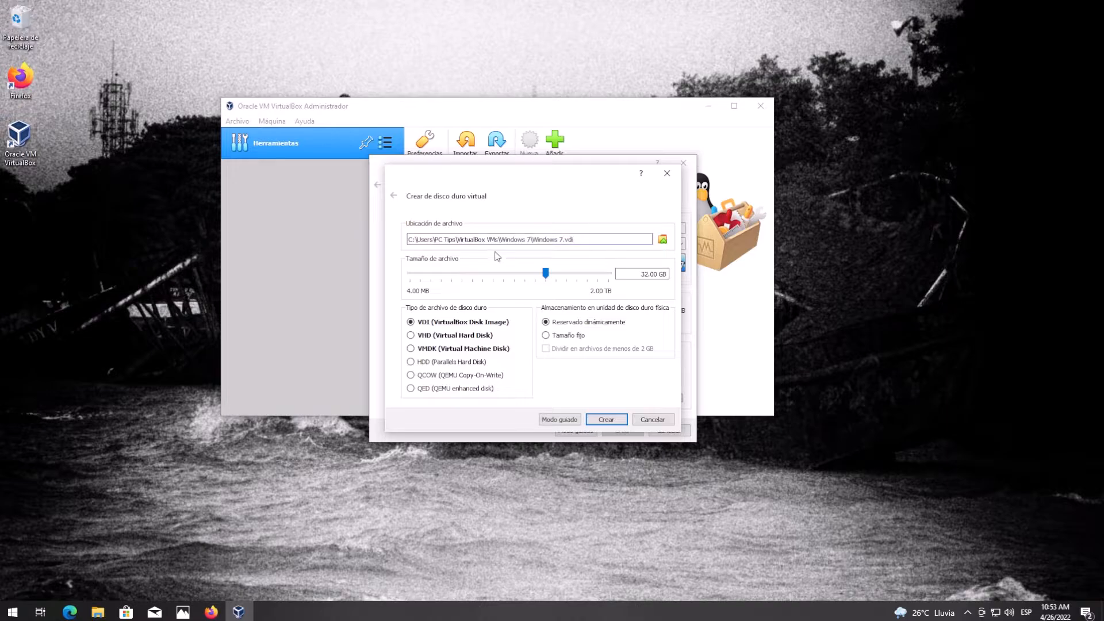
pyautogui.moveTo(408, 241); pyautogui.dragTo(532, 240)
pyautogui.click(582, 239)
pyautogui.moveTo(639, 274); pyautogui.dragTo(665, 274)
pyautogui.click(618, 421)
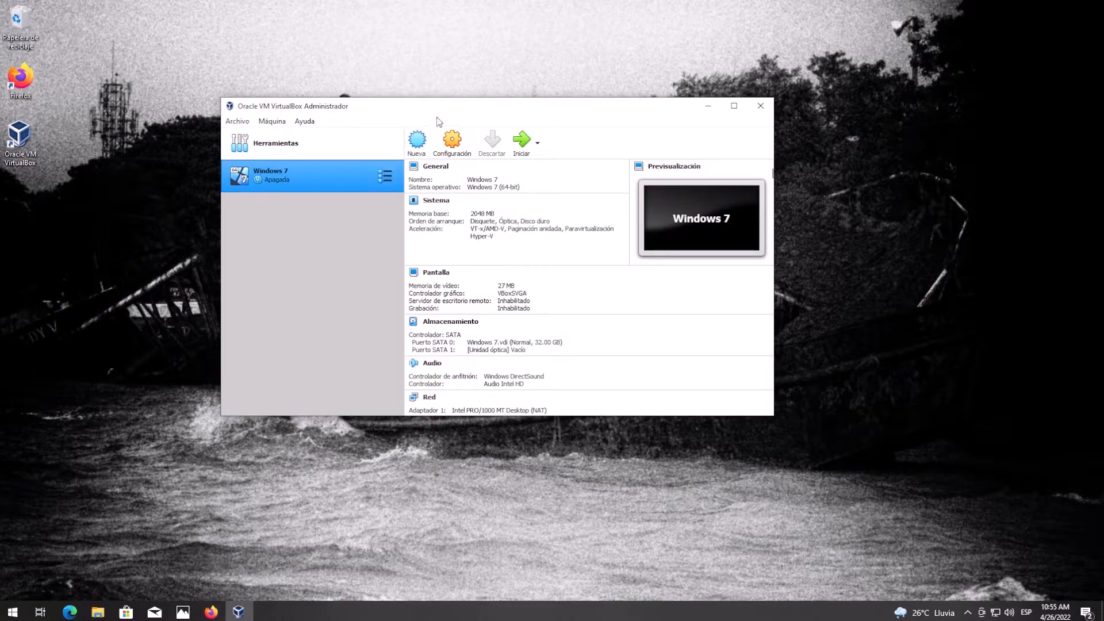
# - Set the number of processors to 4 in the Windows 7 machine's system settings and check the acceleration options
pyautogui.click(453, 144)
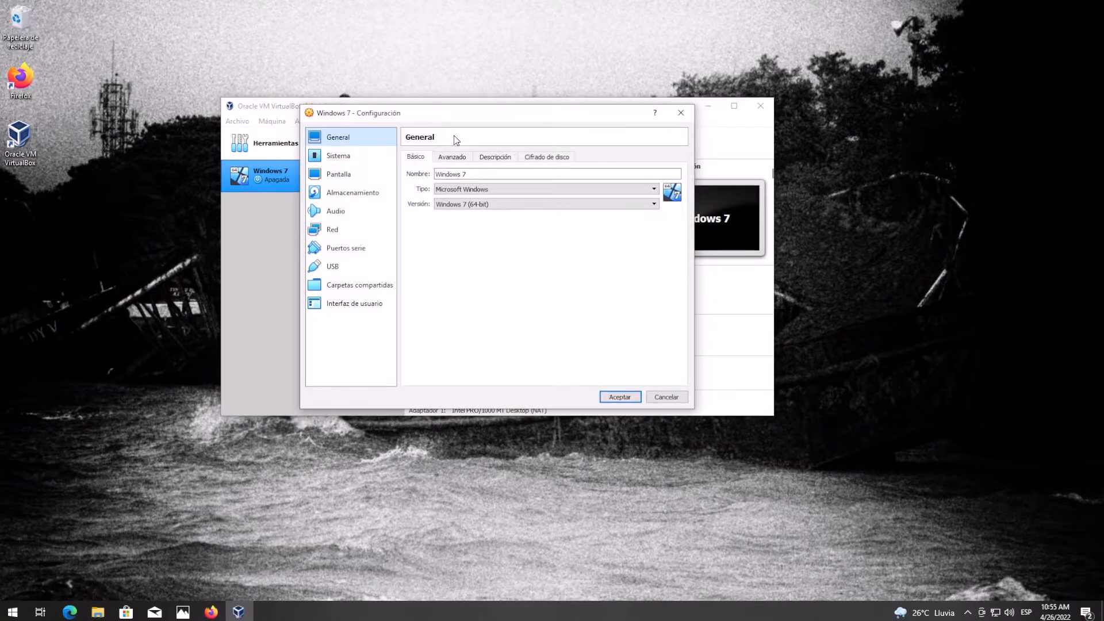
pyautogui.click(345, 159)
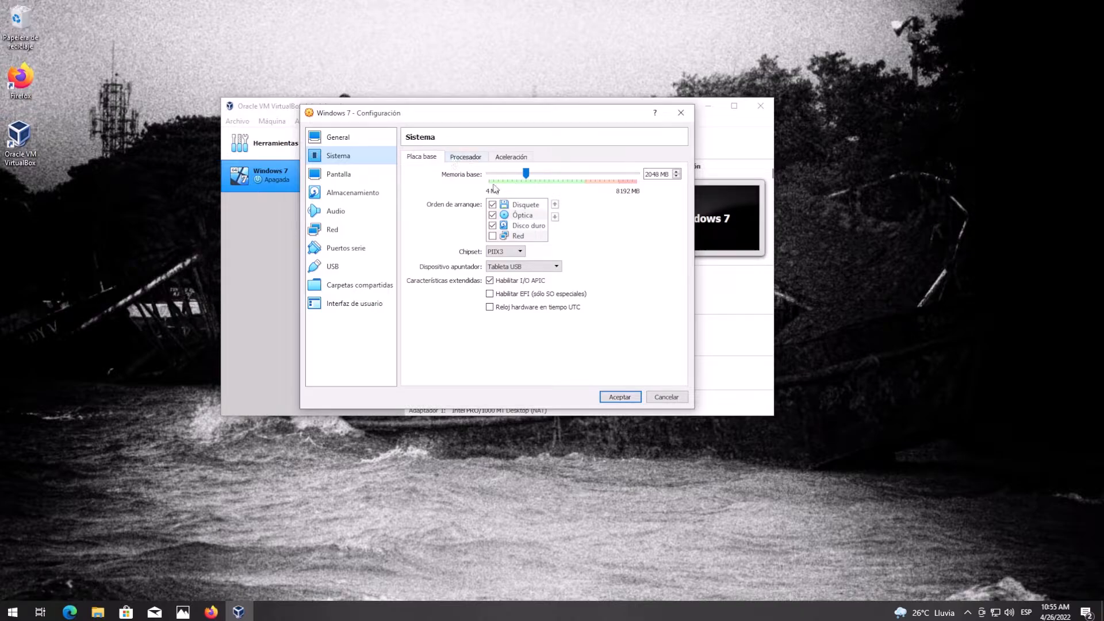
pyautogui.click(459, 161)
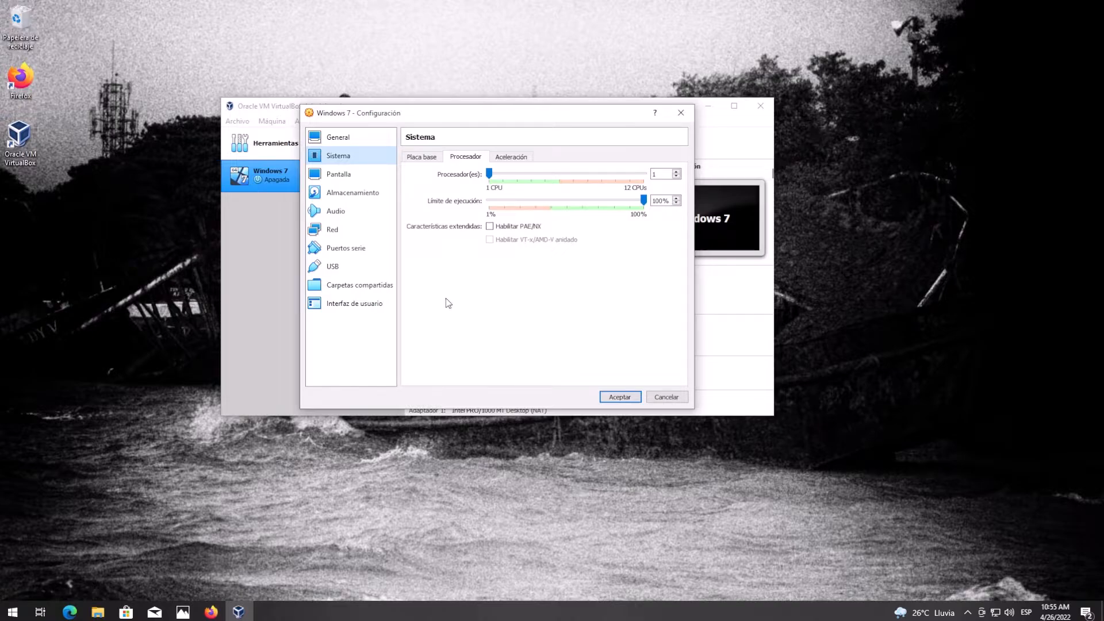
pyautogui.click(540, 174)
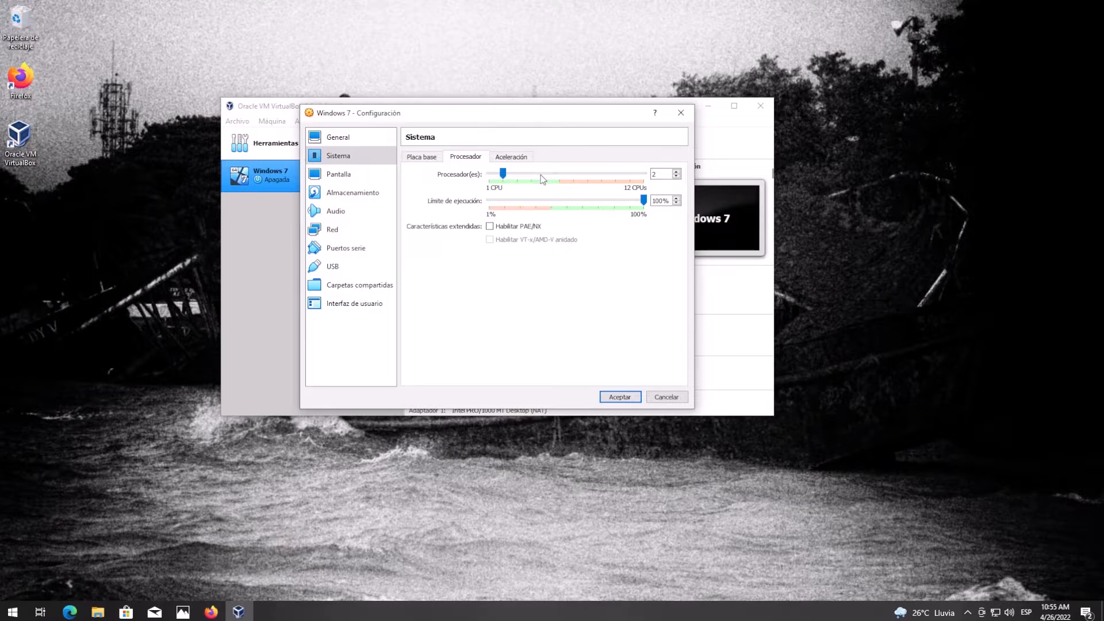
pyautogui.click(540, 175)
pyautogui.click(540, 175)
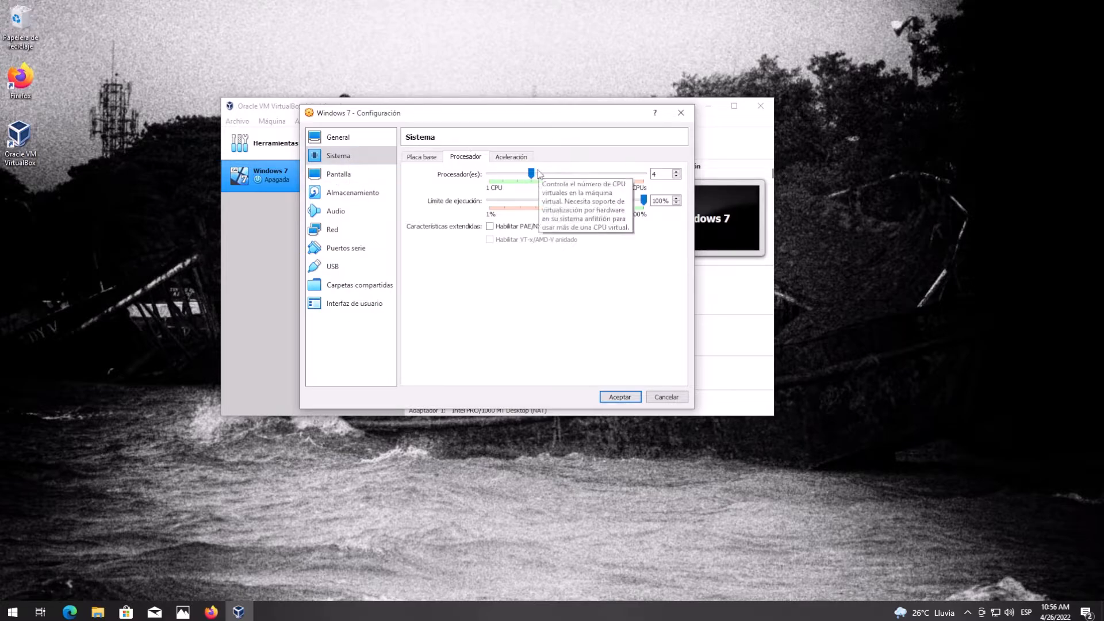
pyautogui.click(515, 159)
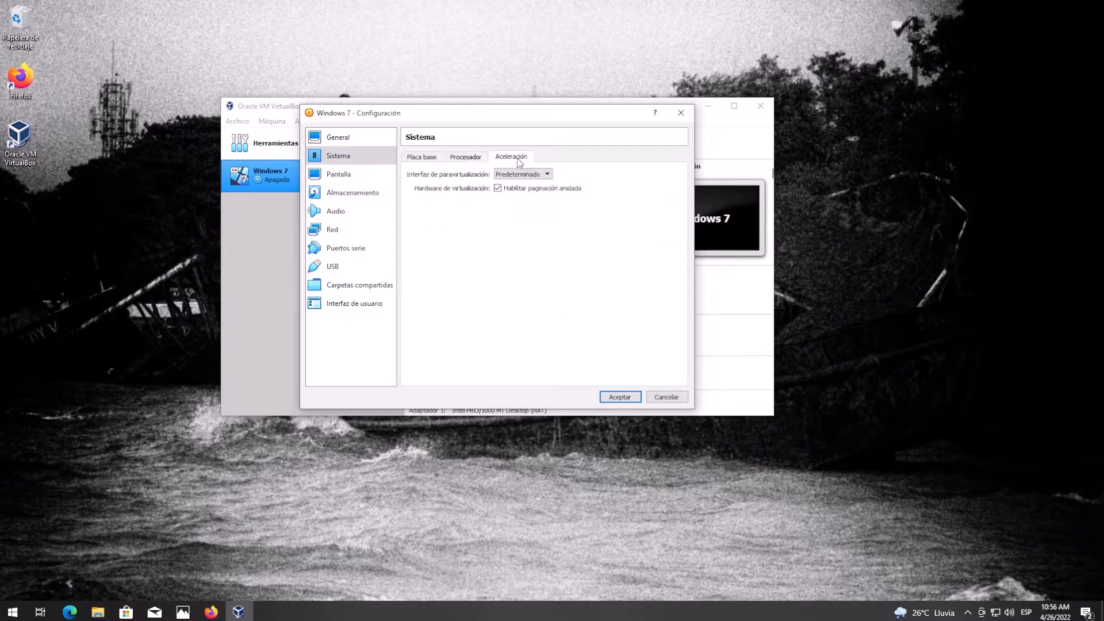
pyautogui.click(468, 157)
# - Enable 3D acceleration for the machine's display and set the video memory to 256 MB
pyautogui.click(356, 178)
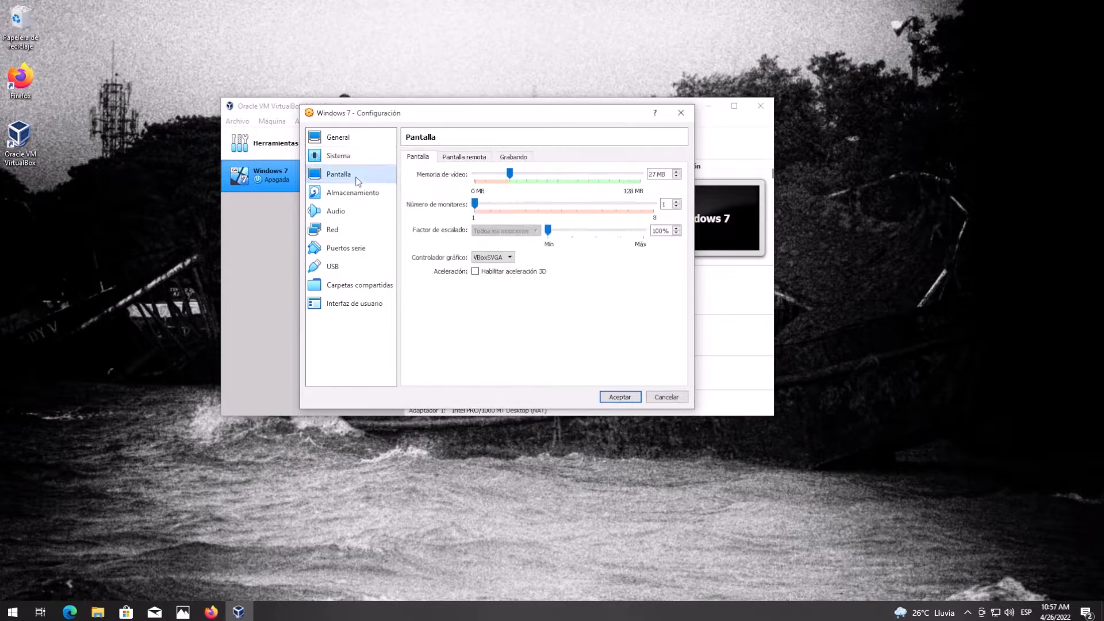
pyautogui.click(497, 273)
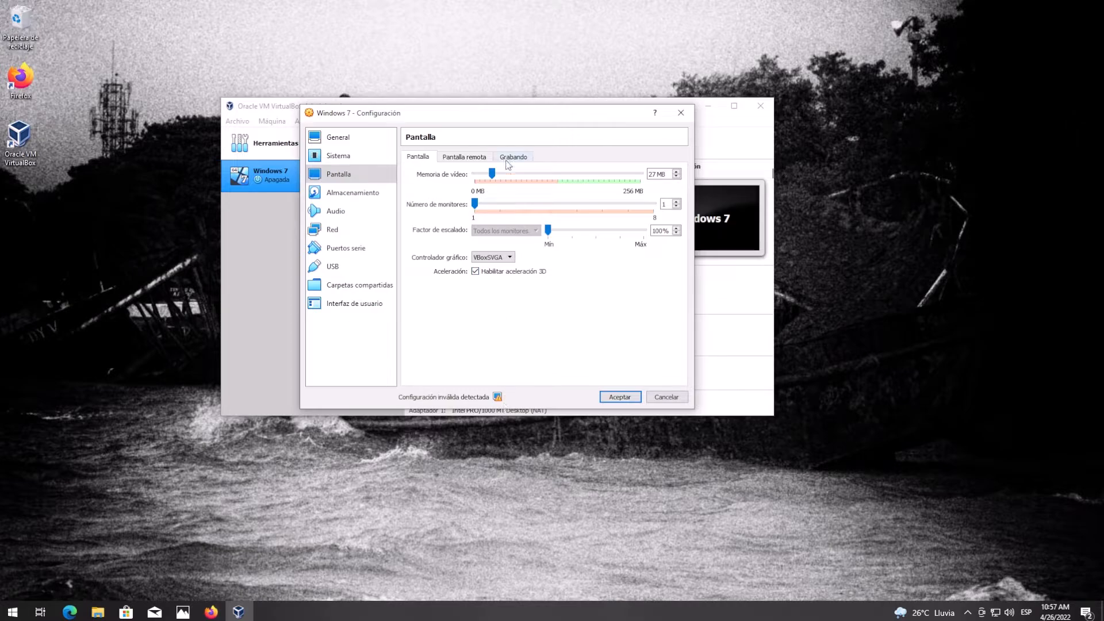
pyautogui.moveTo(495, 171); pyautogui.dragTo(656, 168)
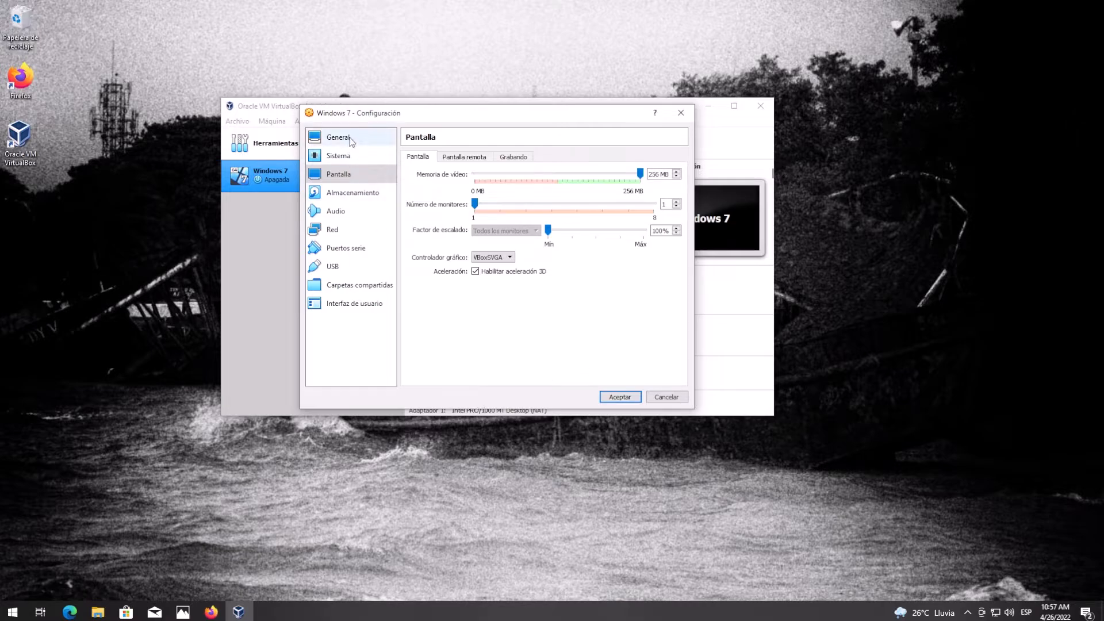
# - Enable the host I/O cache on the machine's SATA storage controller and check the attached Windows 7.vdi disk
pyautogui.click(353, 191)
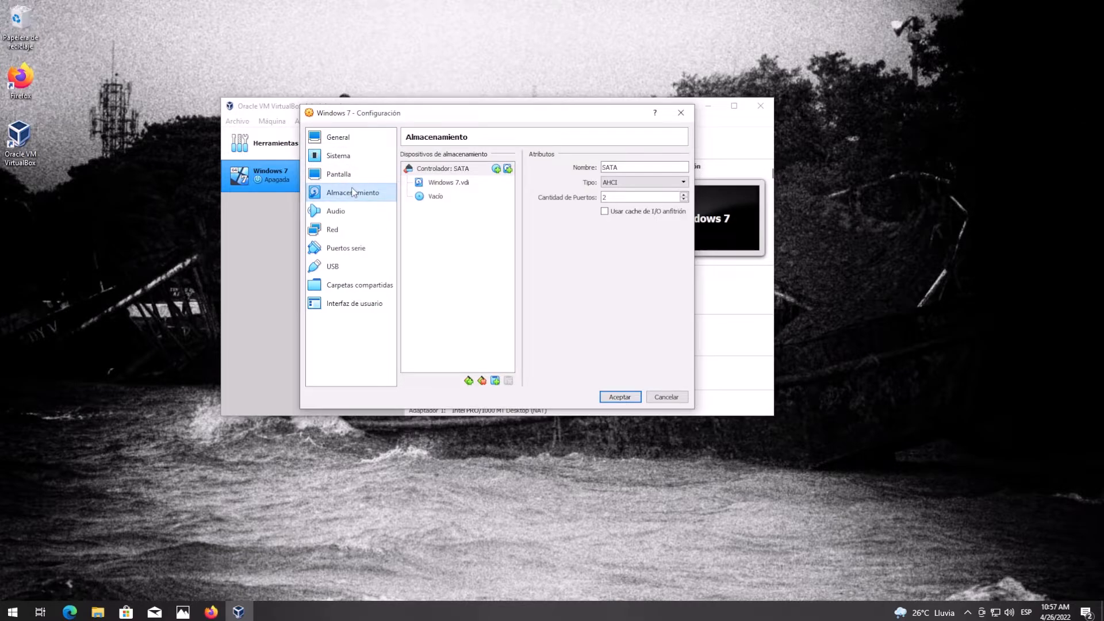
pyautogui.click(606, 212)
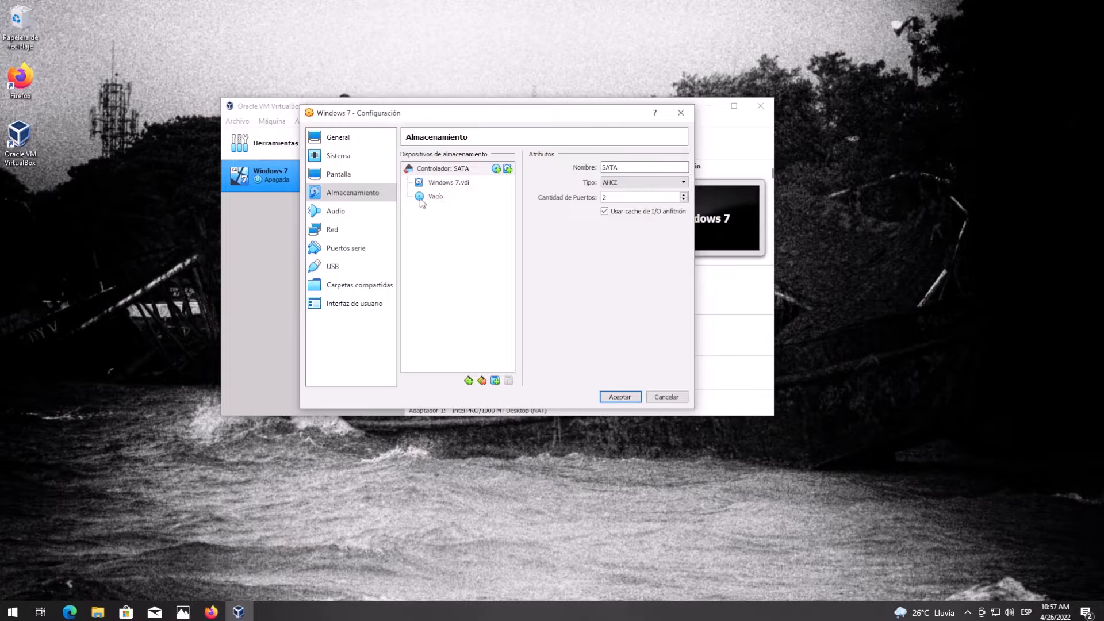
pyautogui.click(434, 187)
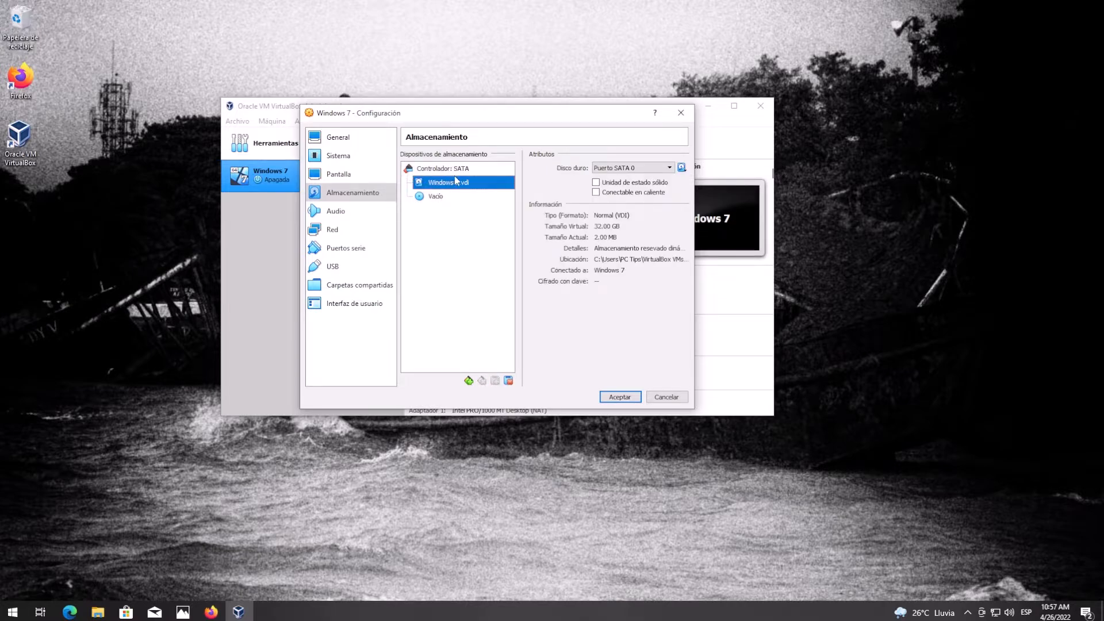
# - Load the disk image WinU 7 x64 from the ISOs folder in Descargas into the empty optical drive
pyautogui.click(418, 197)
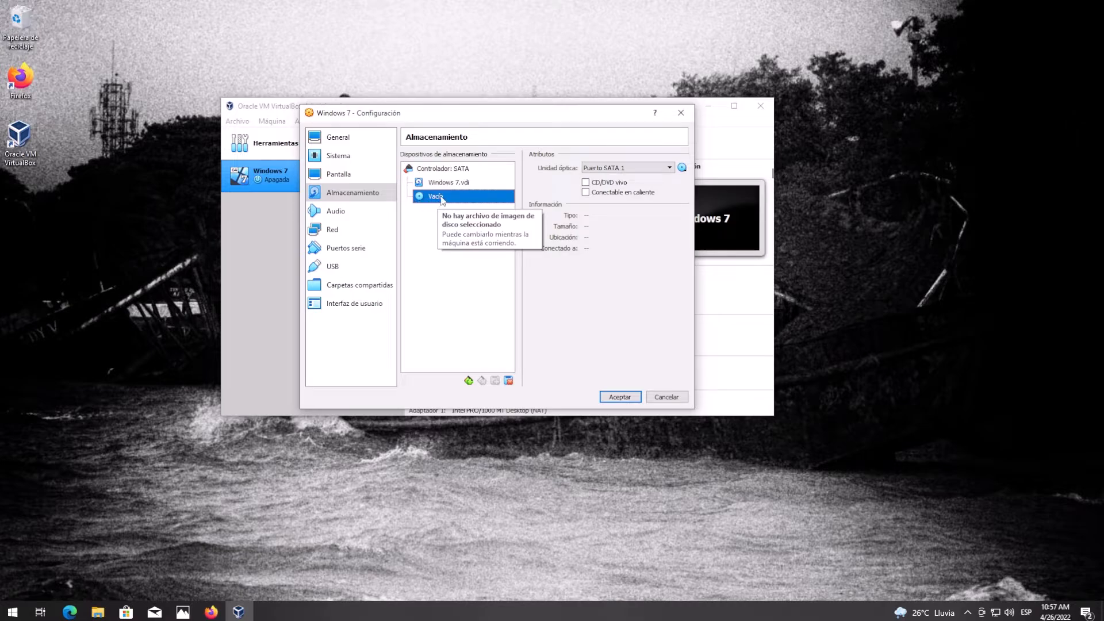
pyautogui.click(682, 168)
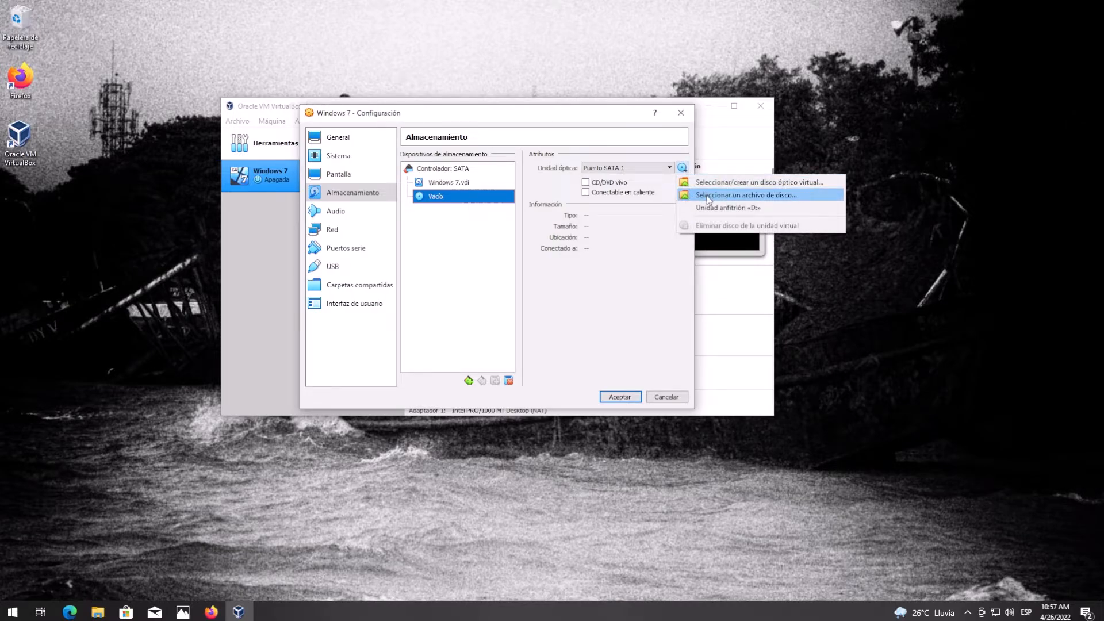
pyautogui.click(707, 196)
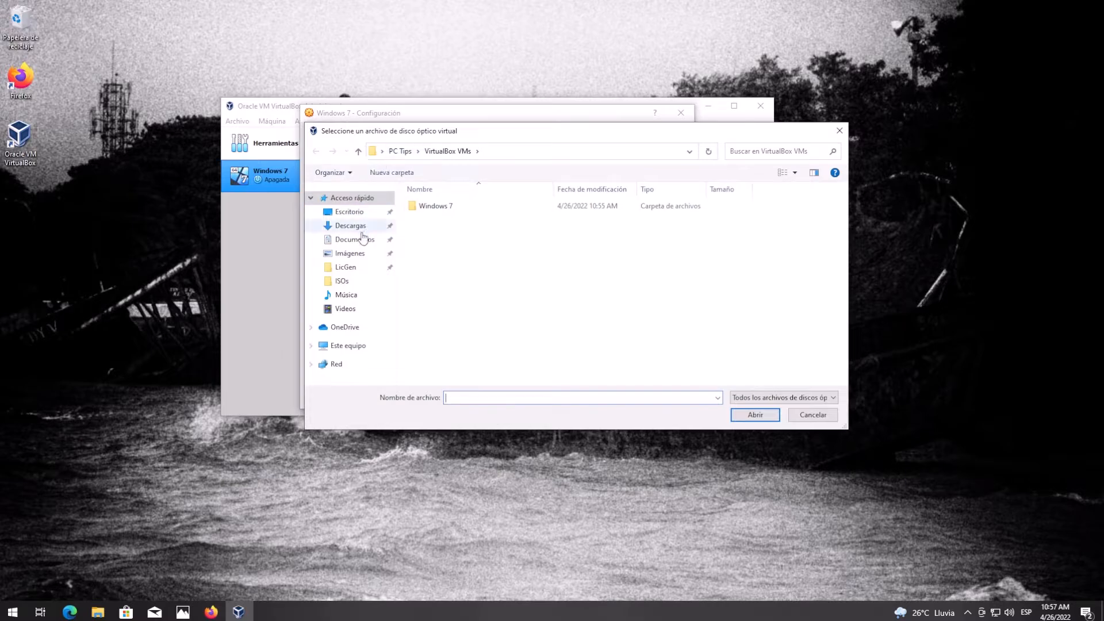
pyautogui.click(361, 228)
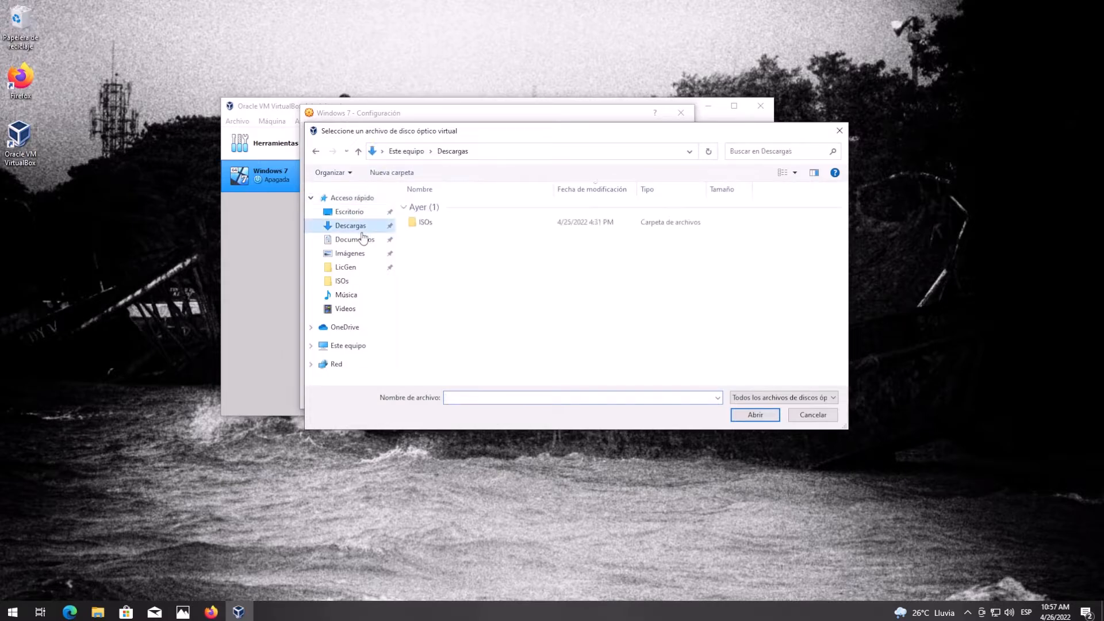
pyautogui.doubleClick(423, 223)
pyautogui.click(433, 210)
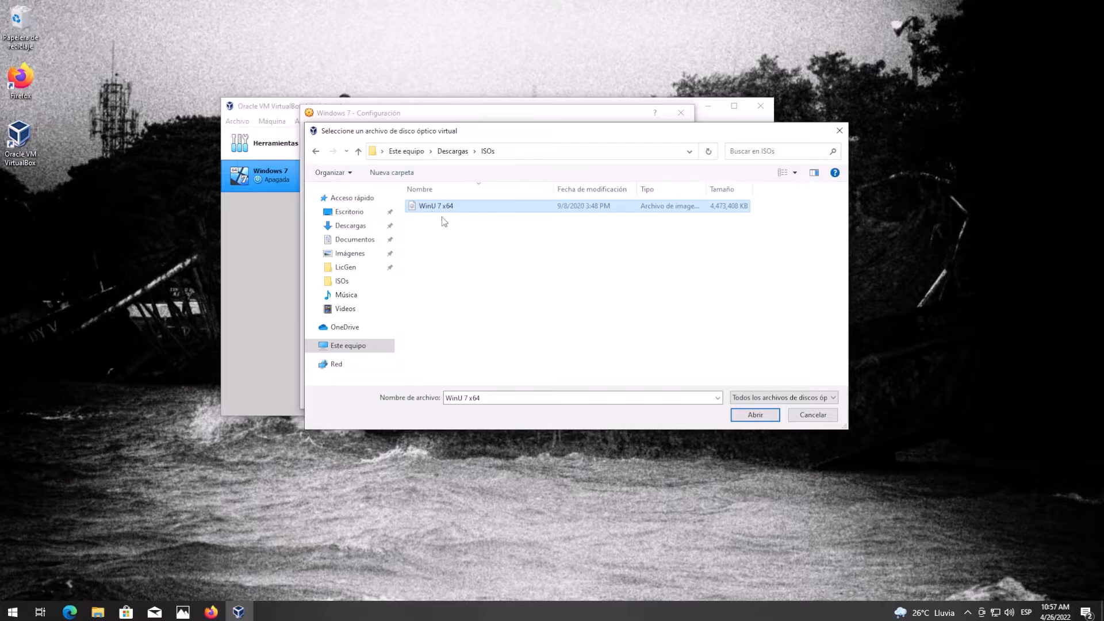
pyautogui.moveTo(707, 189); pyautogui.dragTo(771, 190)
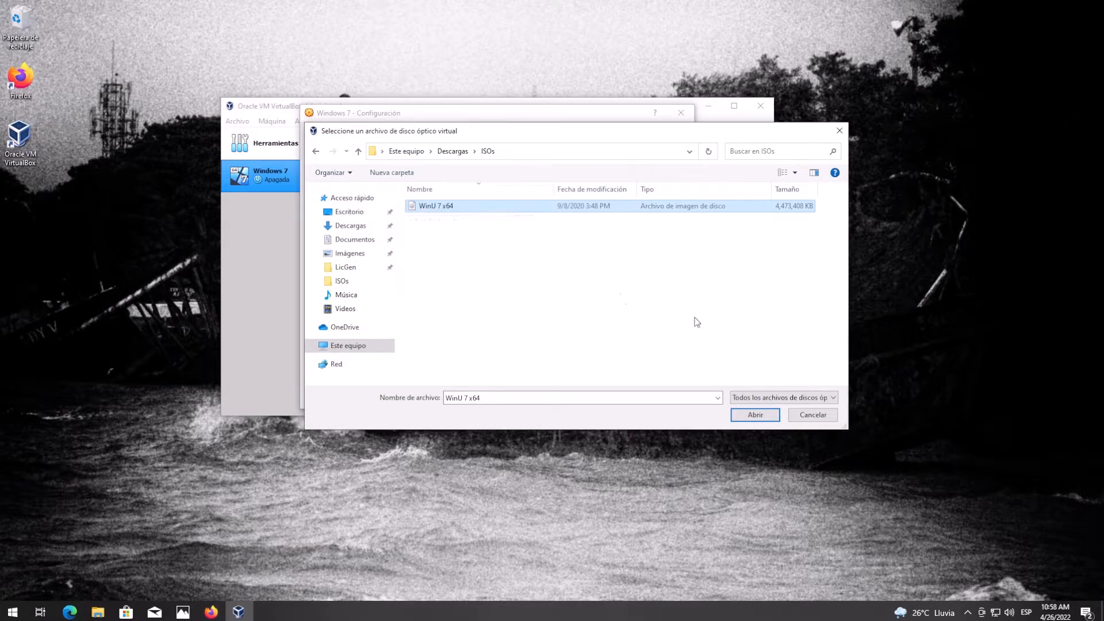
pyautogui.click(770, 419)
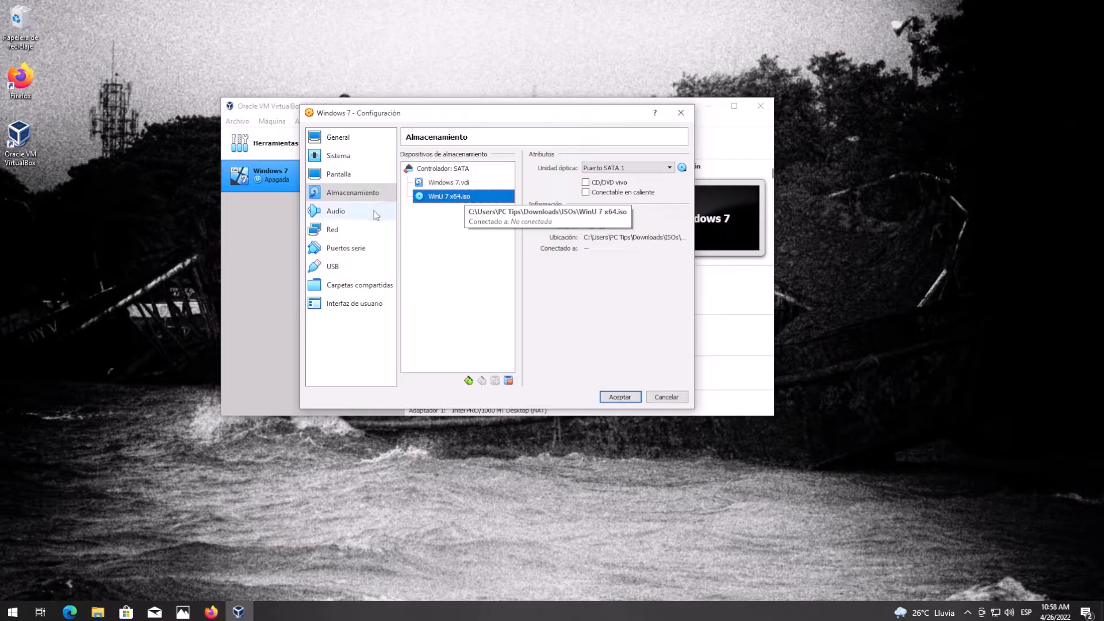
# - Add a shared folder to the machine that points to the host's Descargas (Downloads) folder
pyautogui.click(371, 285)
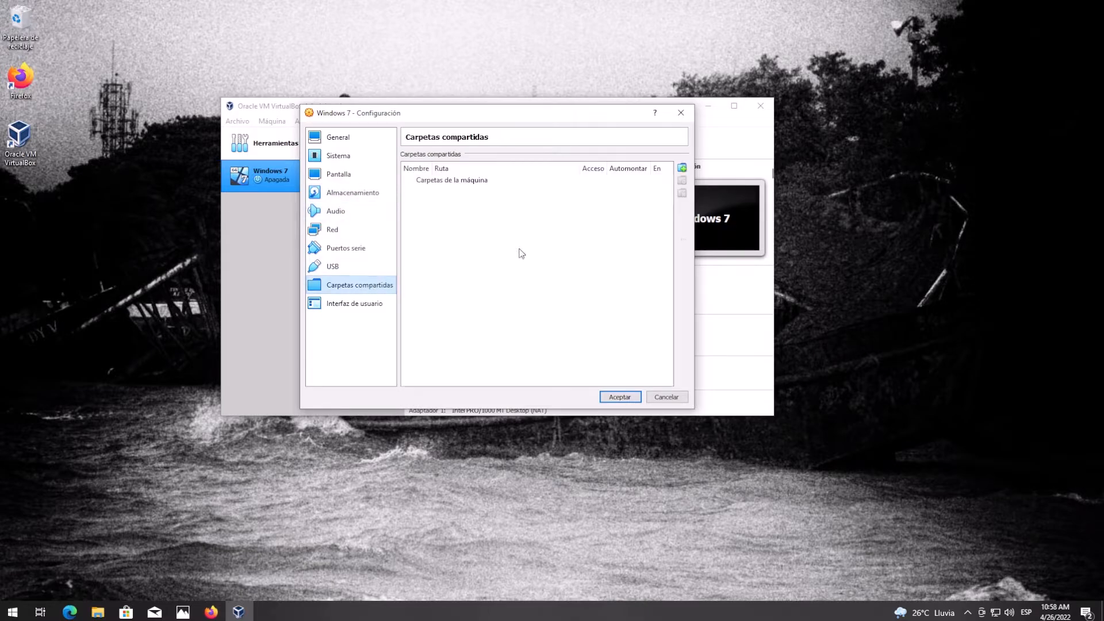
pyautogui.click(682, 168)
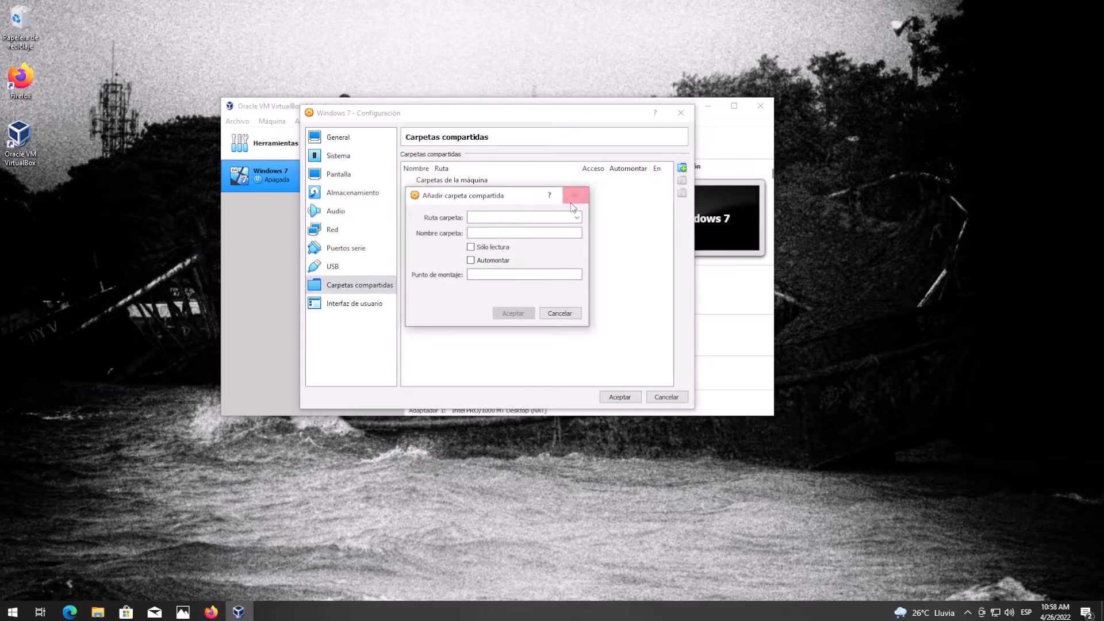
pyautogui.click(576, 218)
pyautogui.click(550, 235)
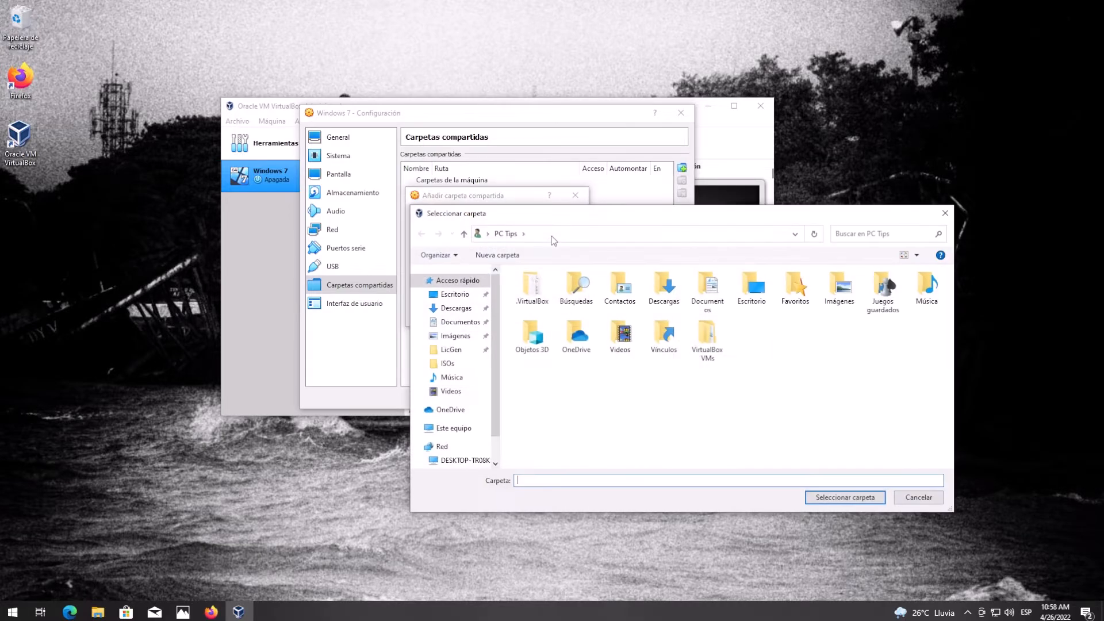
pyautogui.click(452, 310)
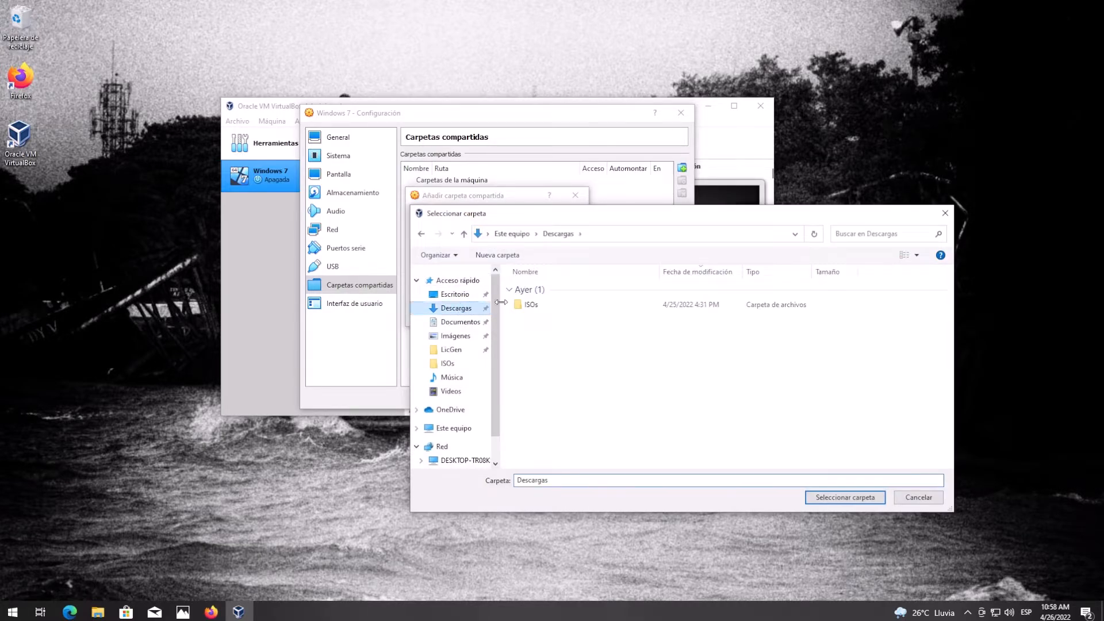
pyautogui.click(835, 499)
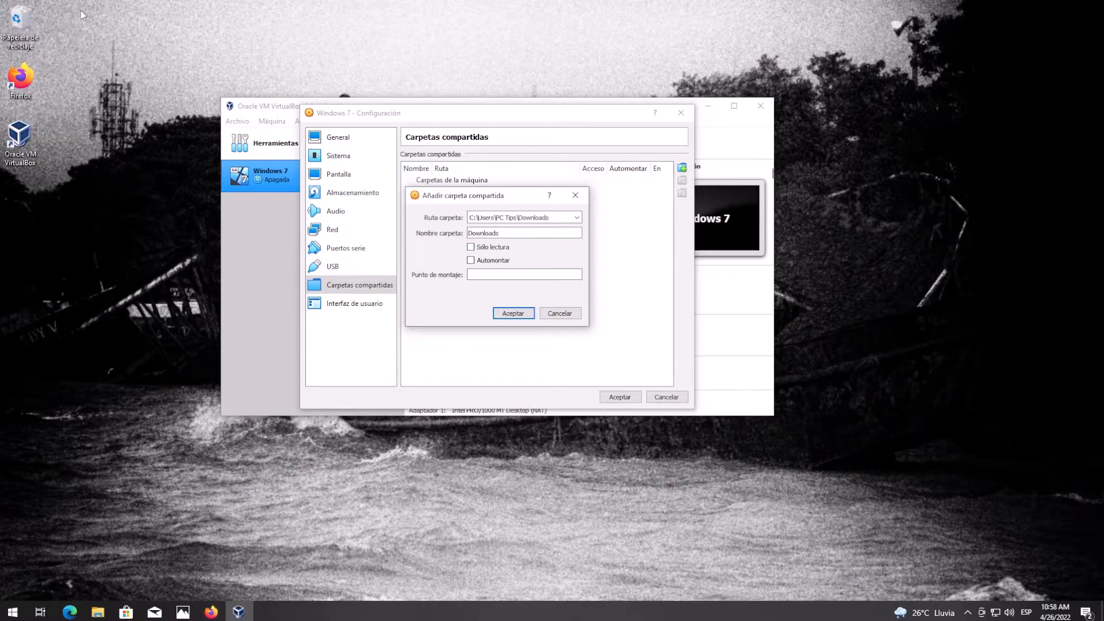
# - Enable automount for the shared folder with the mount point Downloads, and save the machine's settings
pyautogui.click(493, 261)
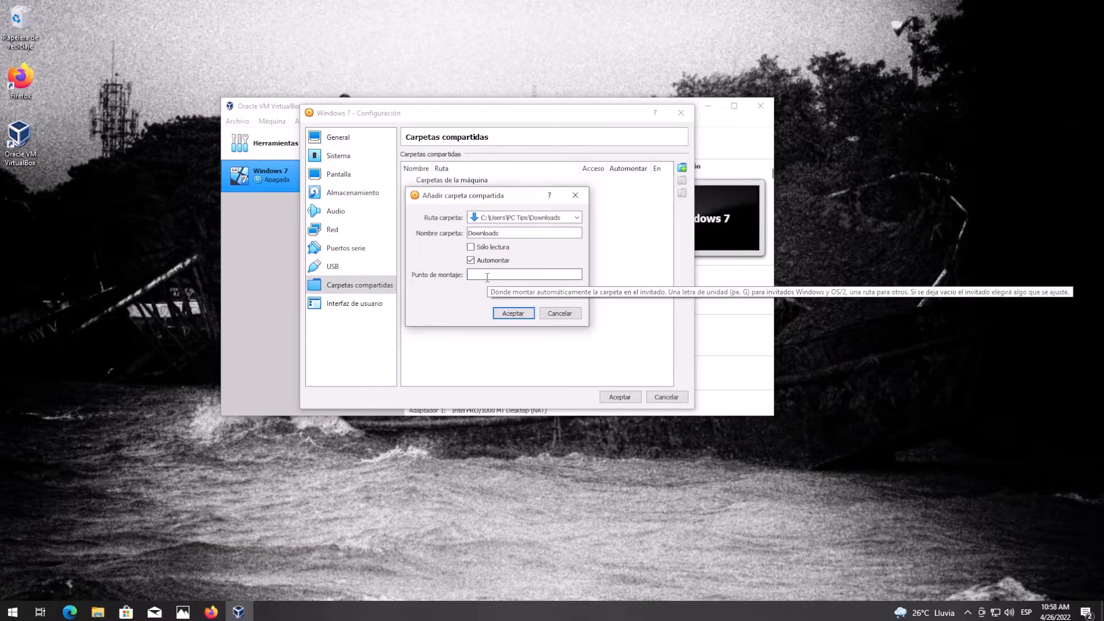
pyautogui.click(487, 276)
pyautogui.write('Downloads')
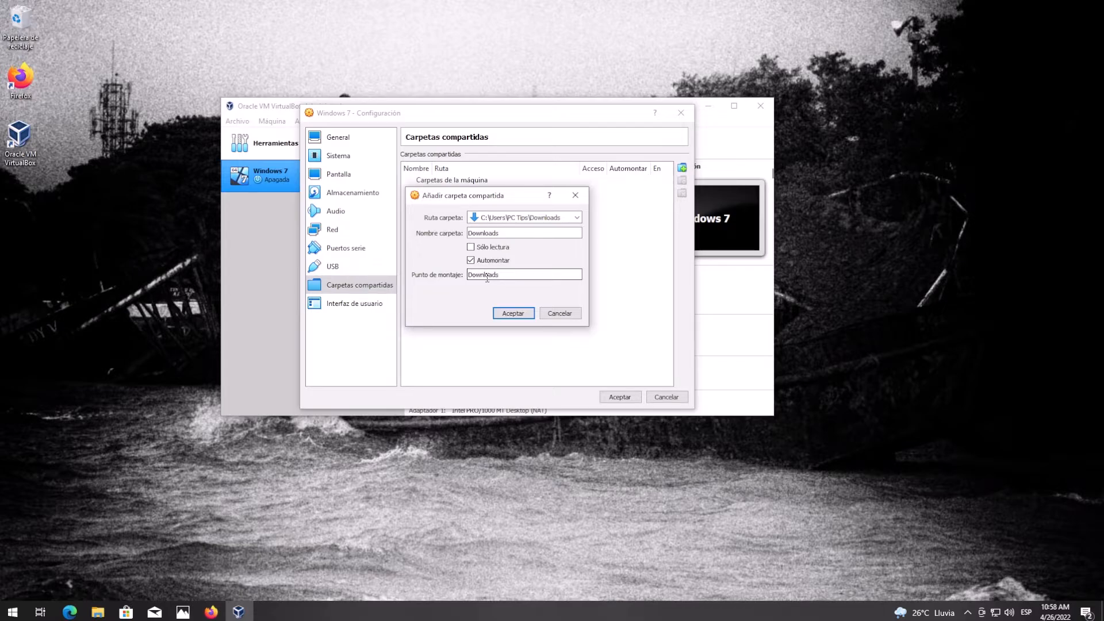
pyautogui.click(508, 314)
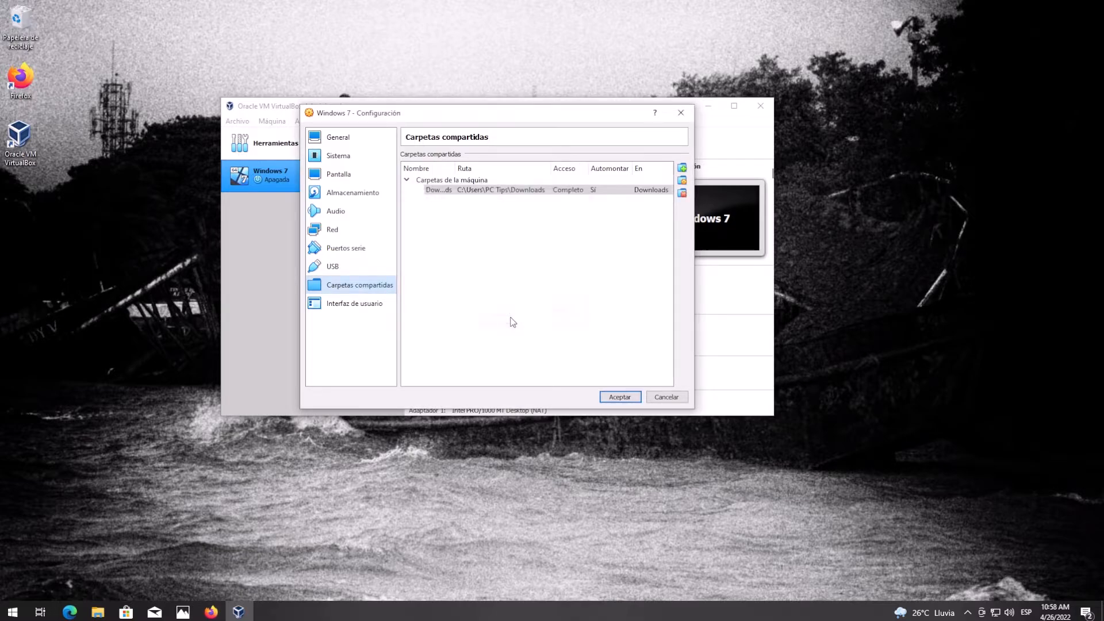
pyautogui.click(620, 397)
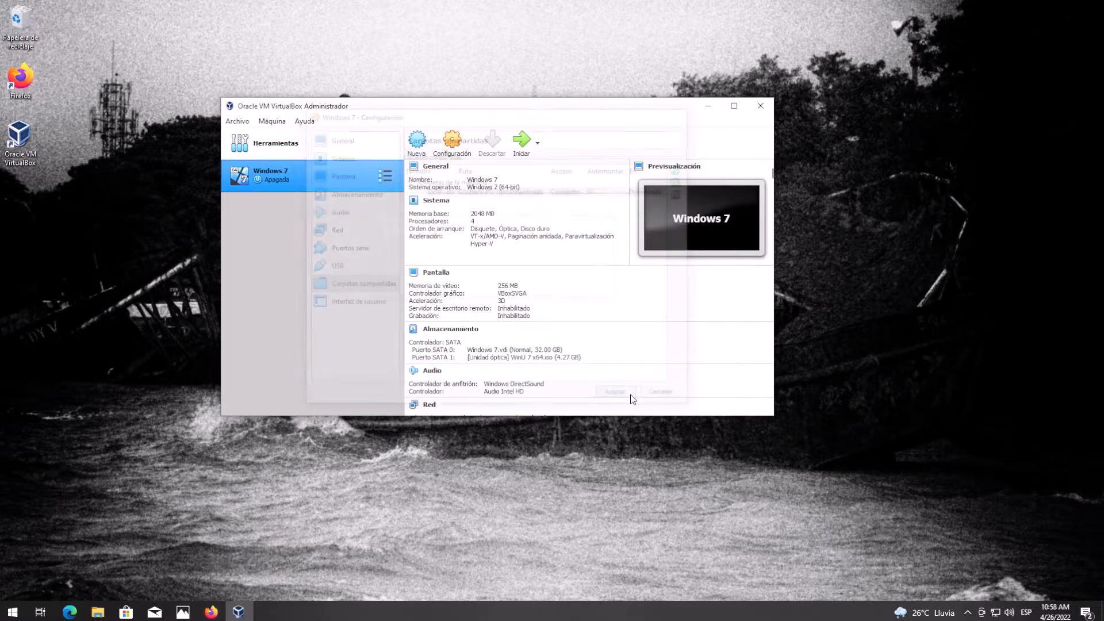
# - Start the Windows 7 virtual machine and move its window up over the VirtualBox manager
pyautogui.click(524, 142)
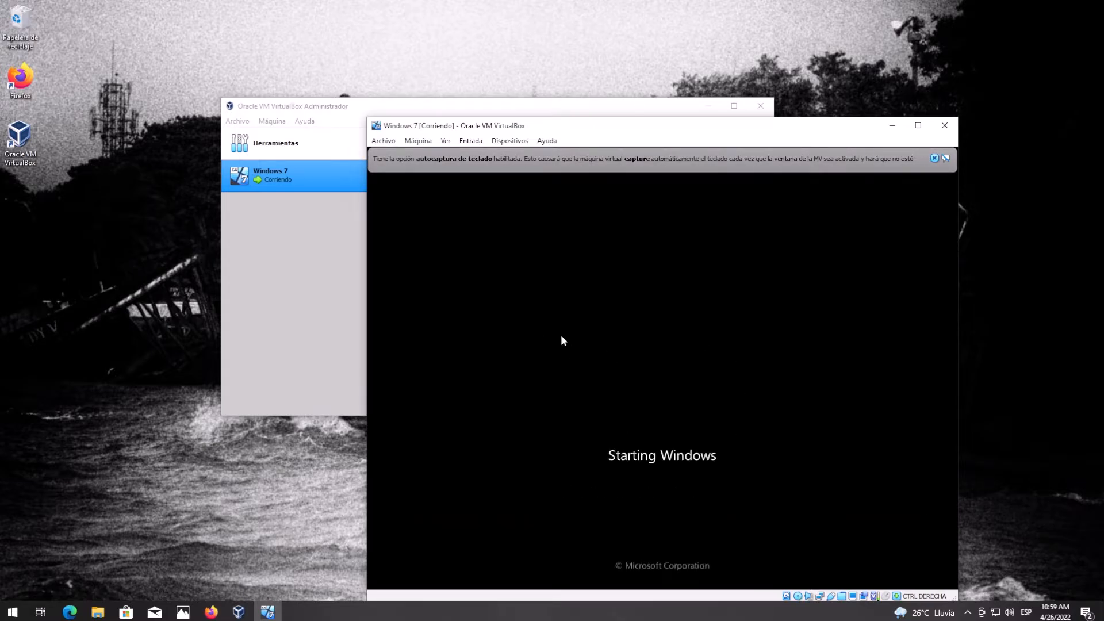
pyautogui.moveTo(741, 128); pyautogui.dragTo(575, 71)
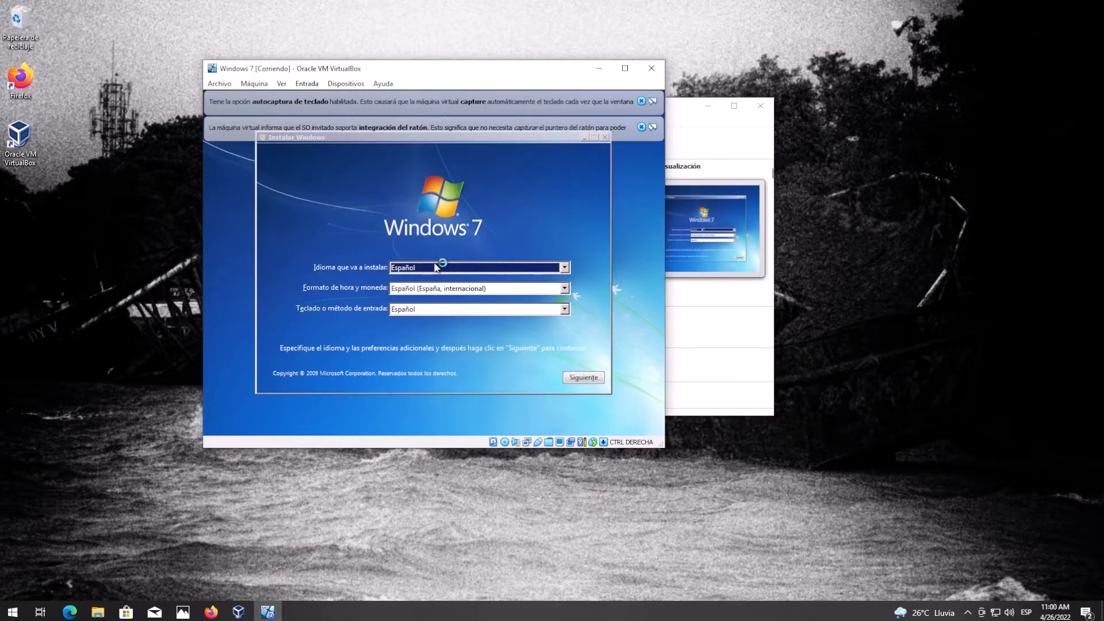
# - Set the time and currency format of the Windows 7 setup to Español (Colombia) and continue
pyautogui.click(538, 288)
pyautogui.click(530, 316)
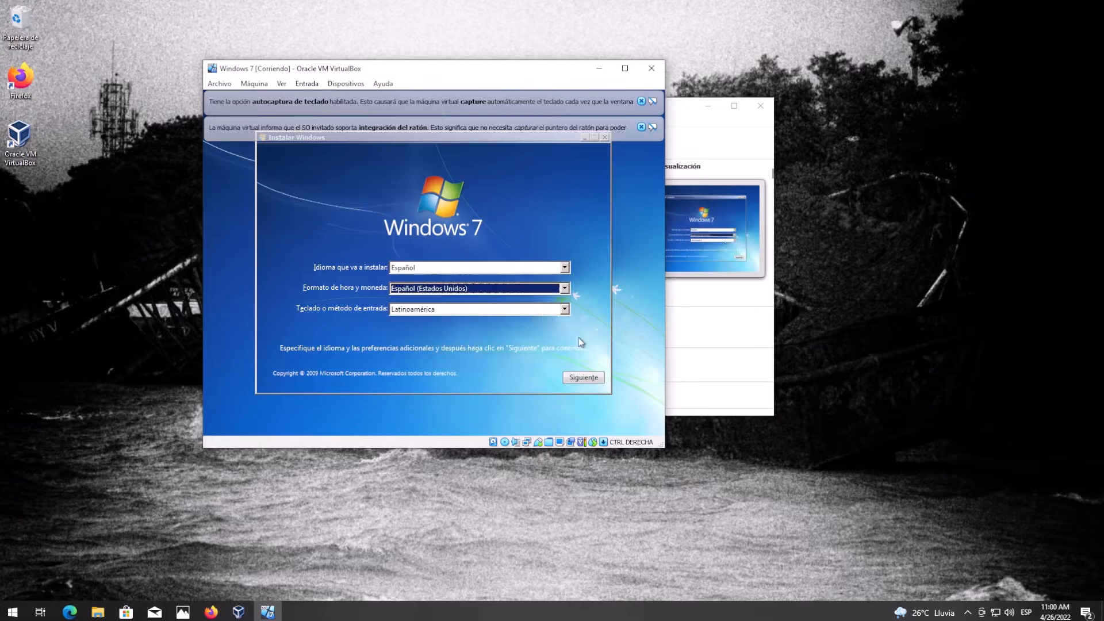
pyautogui.click(522, 286)
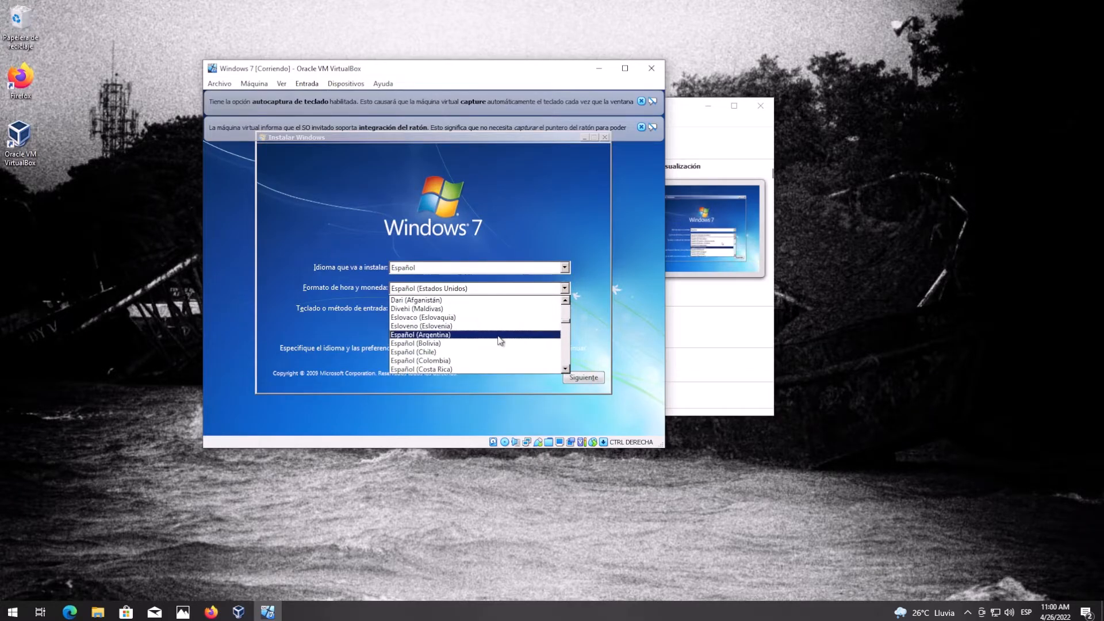
pyautogui.click(498, 366)
pyautogui.click(586, 377)
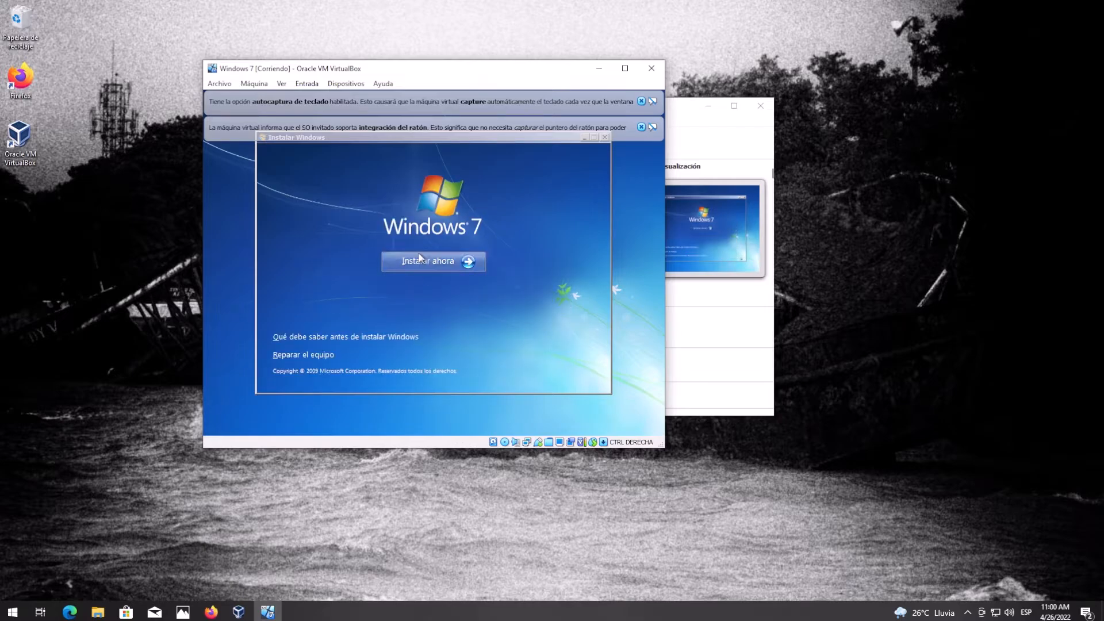
# - Start a custom (Personalizada) installation of Windows 7 on the unallocated space of disk 0, accepting the licence terms
pyautogui.click(418, 254)
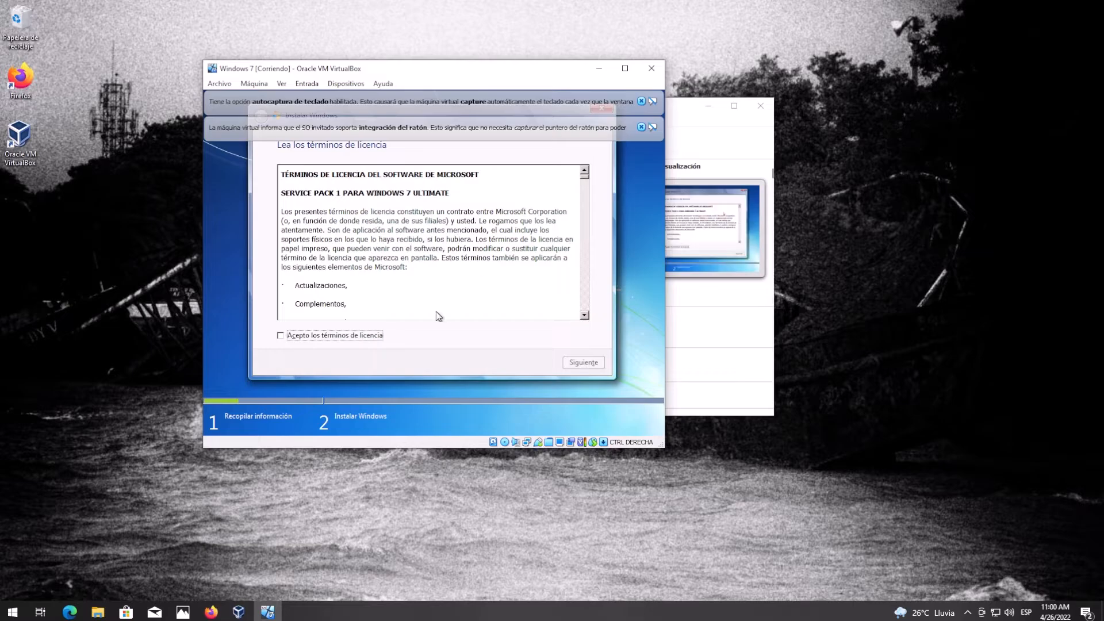
pyautogui.click(369, 336)
pyautogui.click(575, 361)
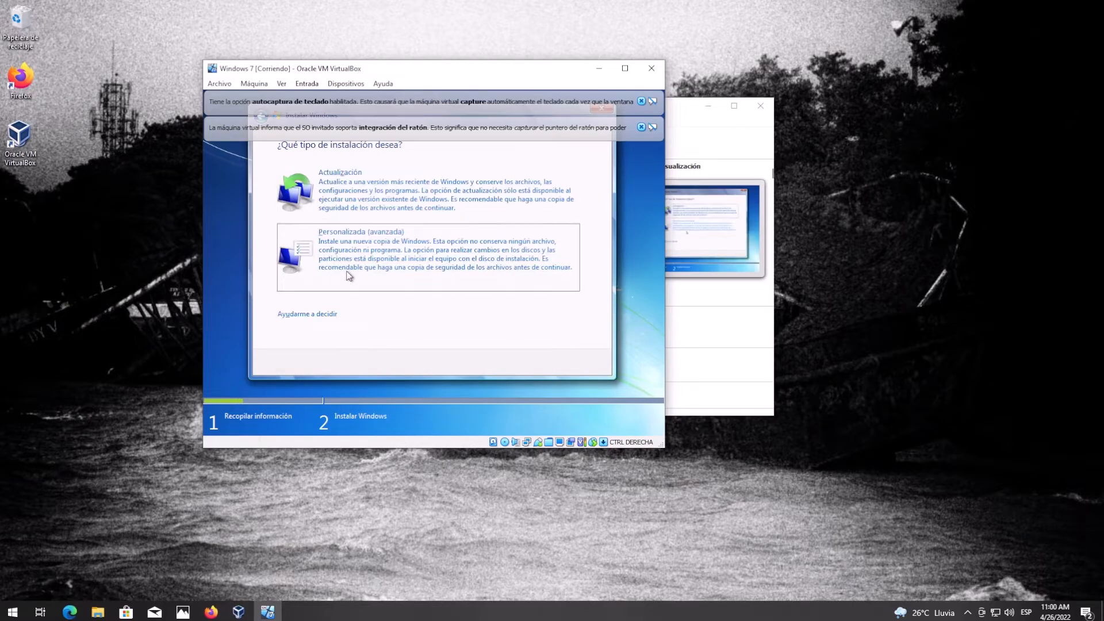
pyautogui.click(349, 276)
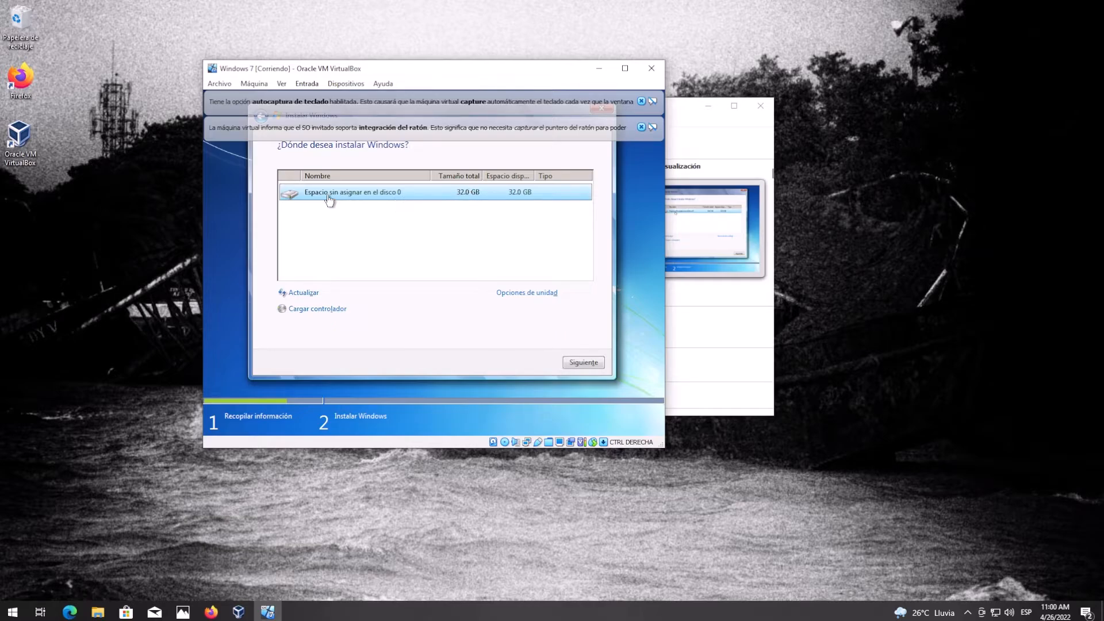
pyautogui.click(586, 367)
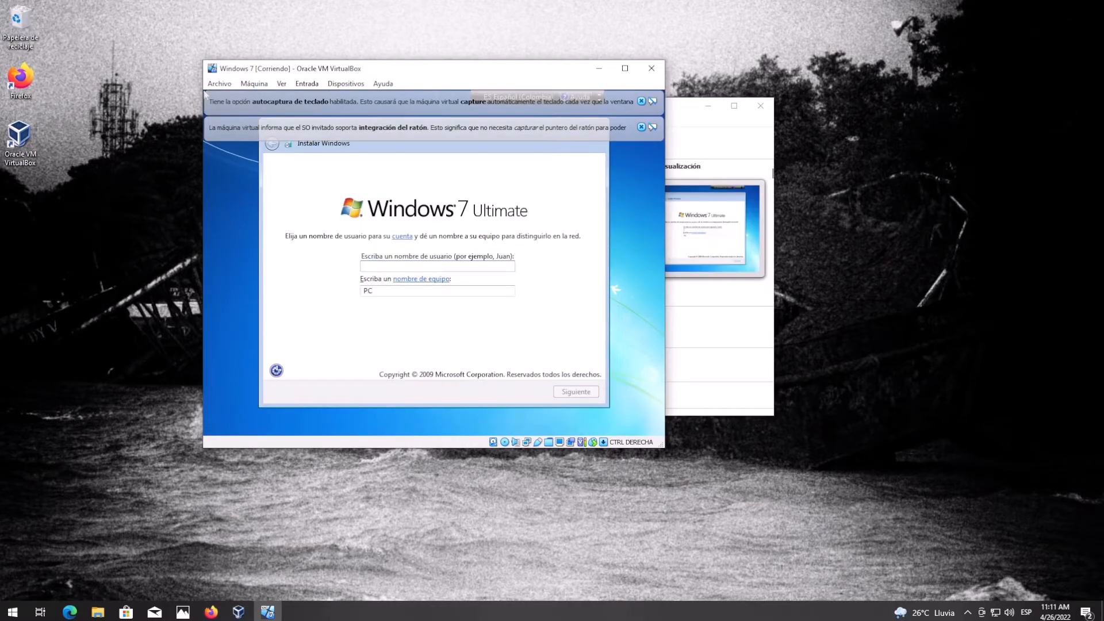
# - Set the Windows user name to pc tips and proceed to the product key page
pyautogui.write('pc')
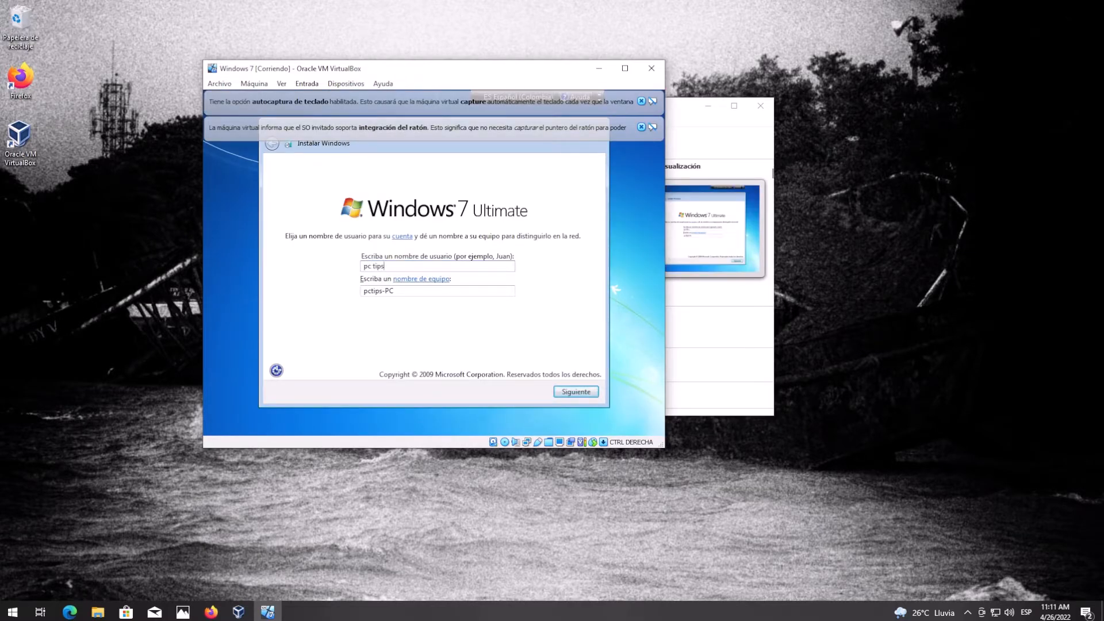
pyautogui.write(' tips')
pyautogui.click(577, 393)
pyautogui.click(577, 393)
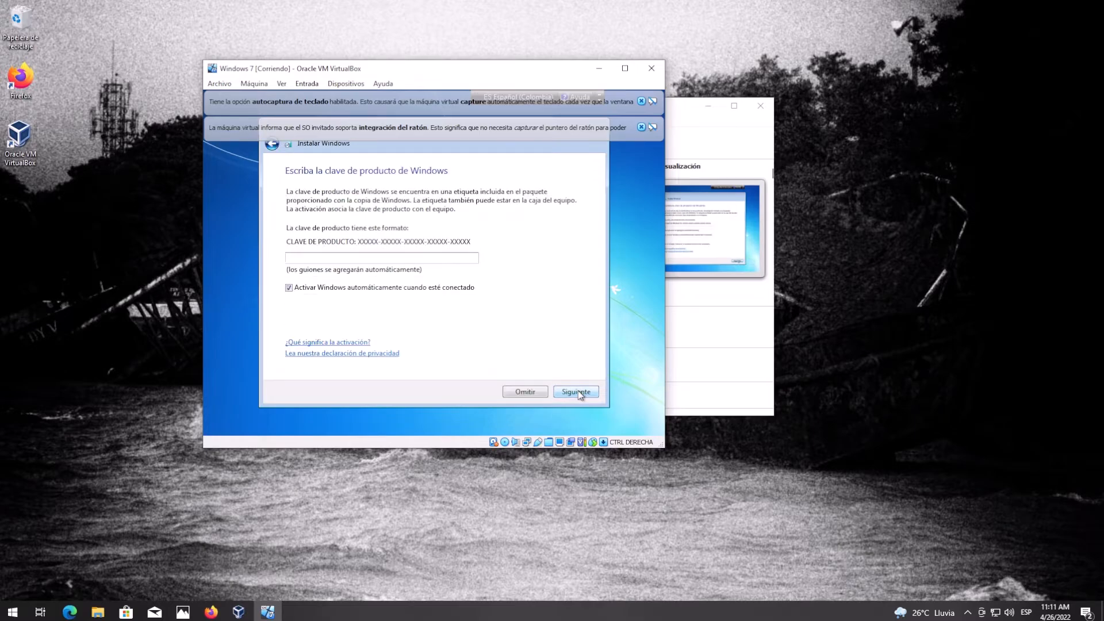
# - Skip the product key and complete the remaining setup pages to reach the Windows 7 desktop
pyautogui.click(525, 392)
pyautogui.click(504, 275)
pyautogui.click(578, 392)
pyautogui.click(417, 221)
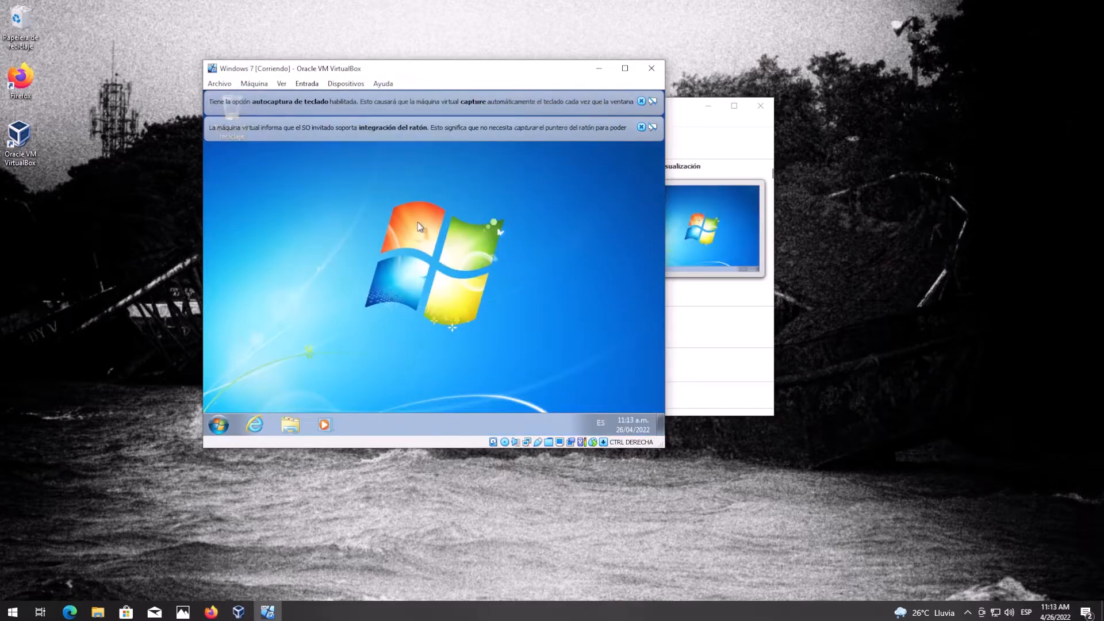
# - Dismiss the keyboard and mouse integration notices and insert the Guest Additions CD image into the virtual machine
pyautogui.click(641, 102)
pyautogui.click(642, 103)
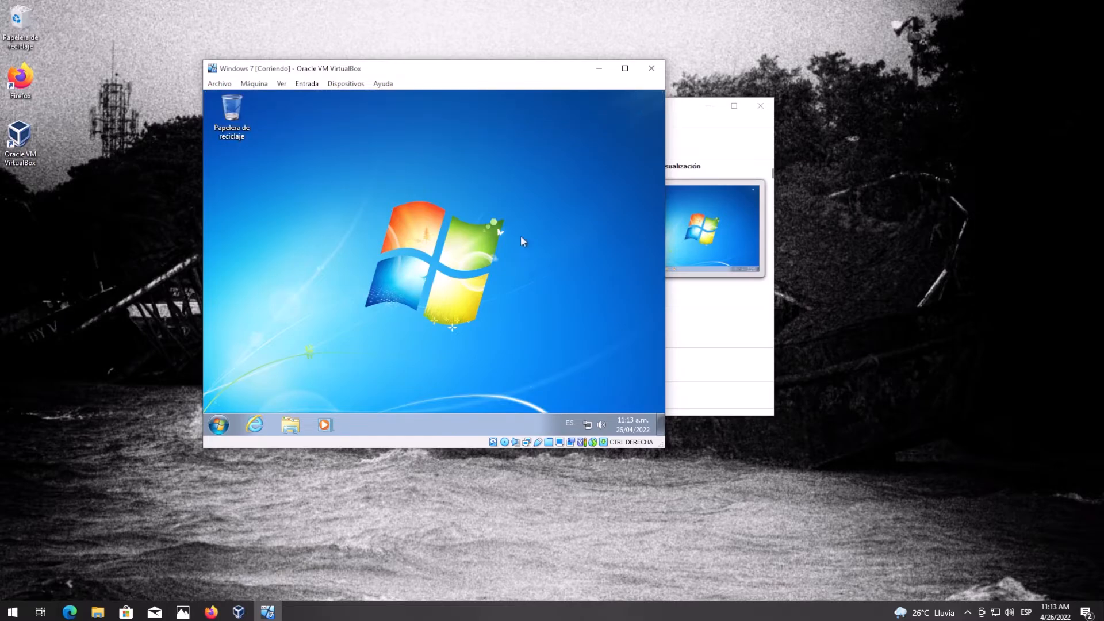
pyautogui.click(351, 87)
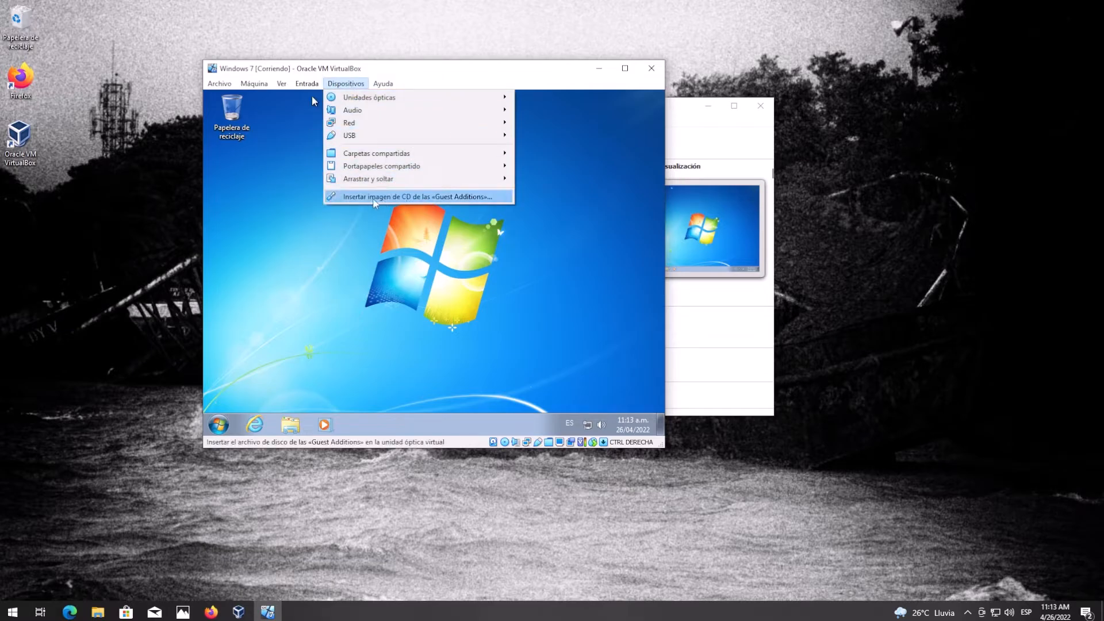
pyautogui.click(429, 197)
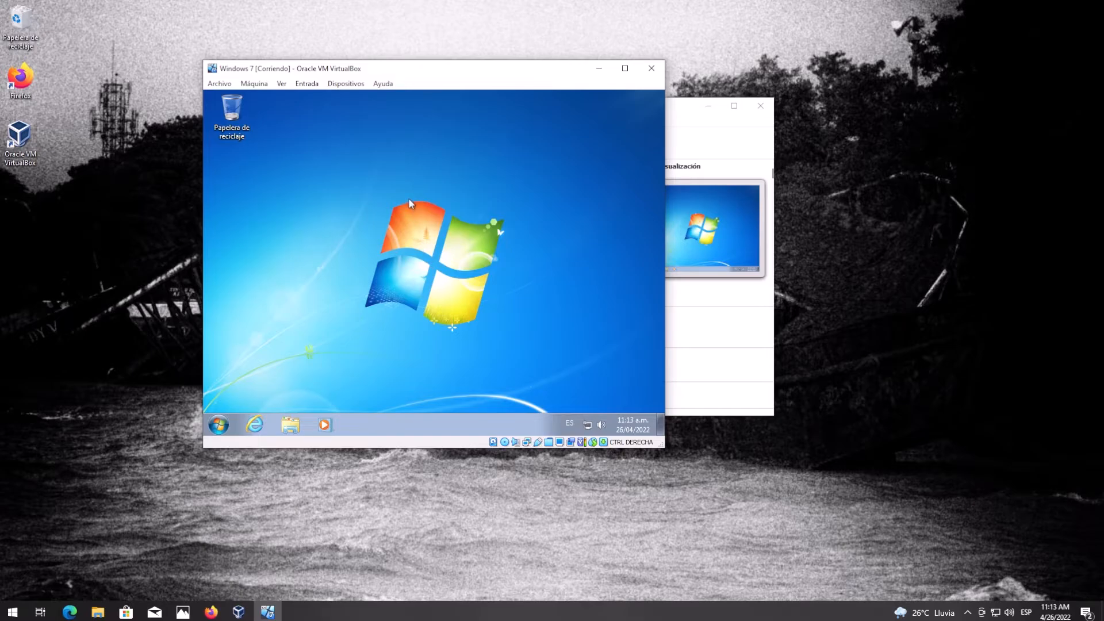
# - Show the drives under Equipo in the guest and insert the Guest Additions CD image again
pyautogui.click(289, 425)
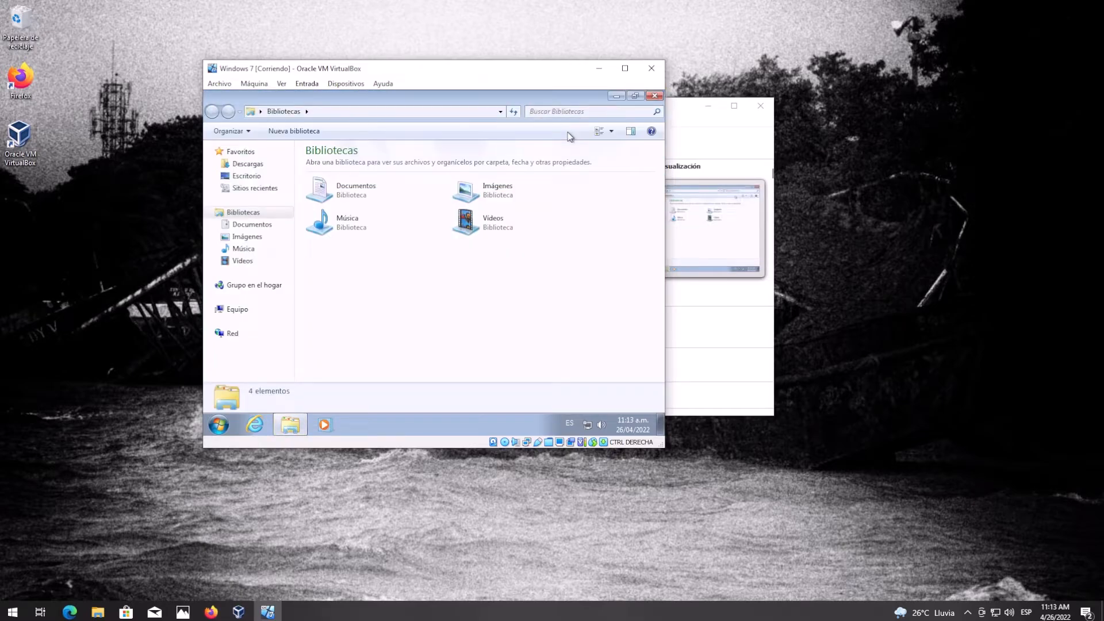
pyautogui.click(237, 309)
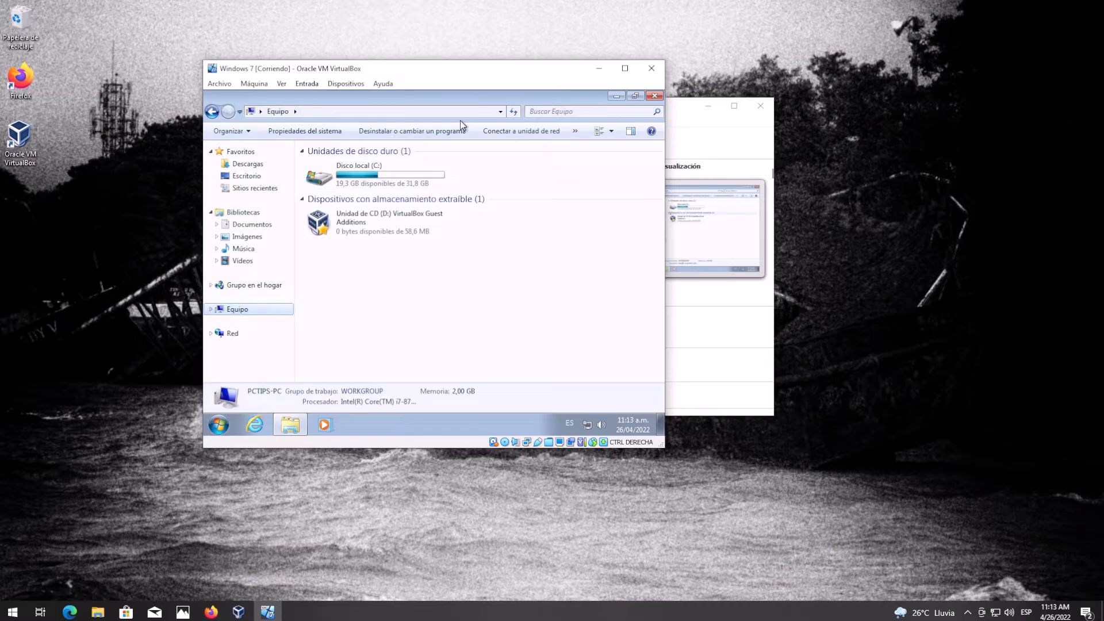
pyautogui.click(345, 84)
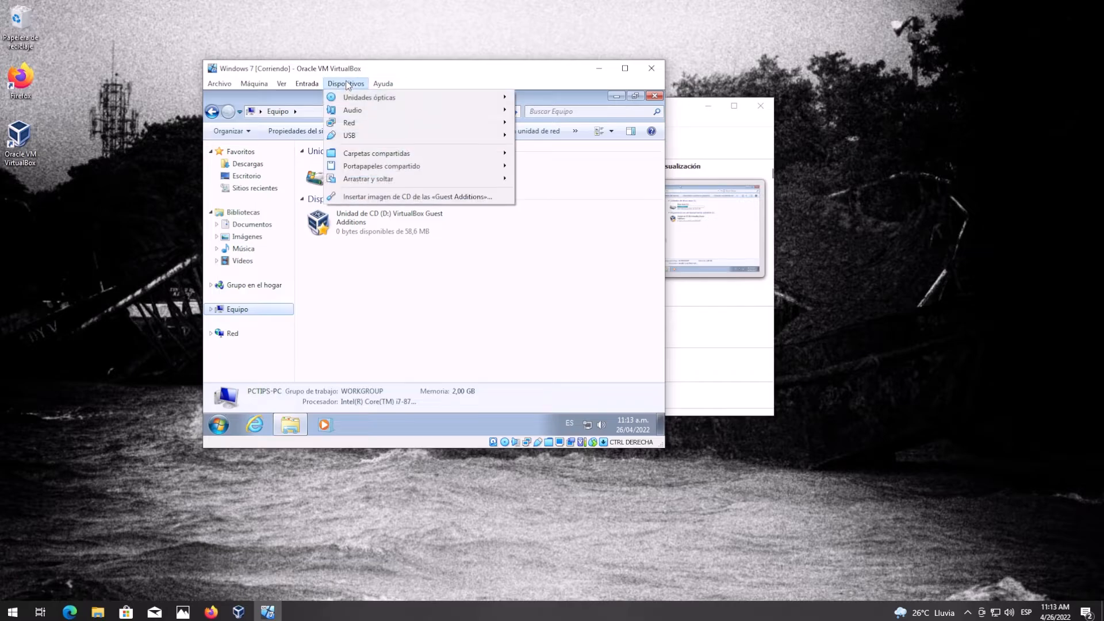
pyautogui.click(398, 197)
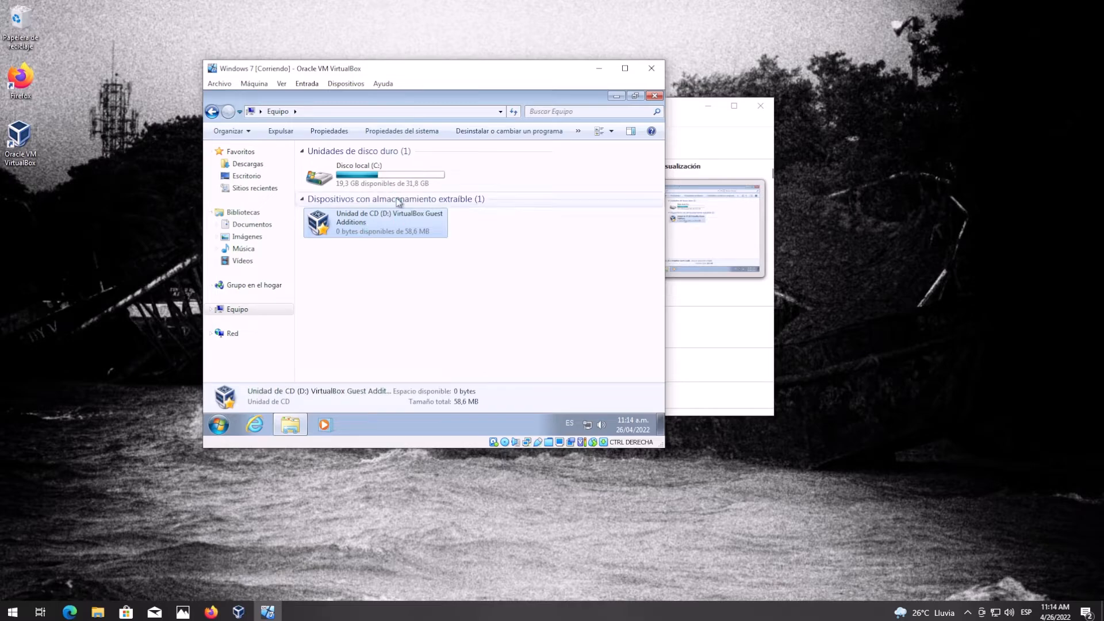
# - Run VBoxWindowsAdditions from the CD drive, allow its changes, and start installing Guest Additions 6.1.34 with the default folder and components
pyautogui.doubleClick(370, 284)
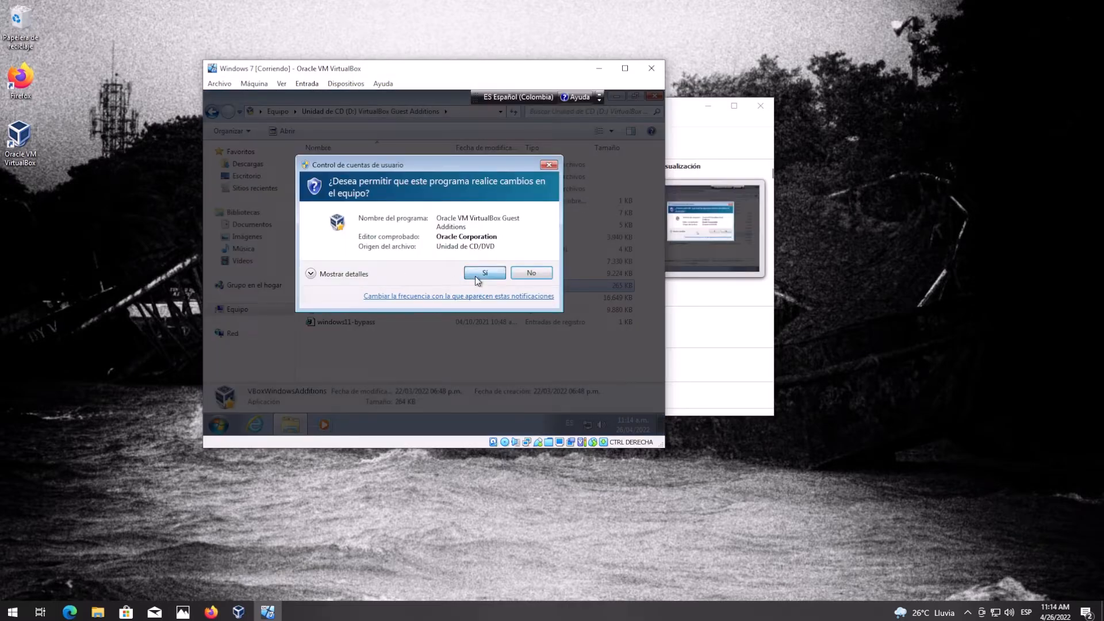
pyautogui.click(477, 280)
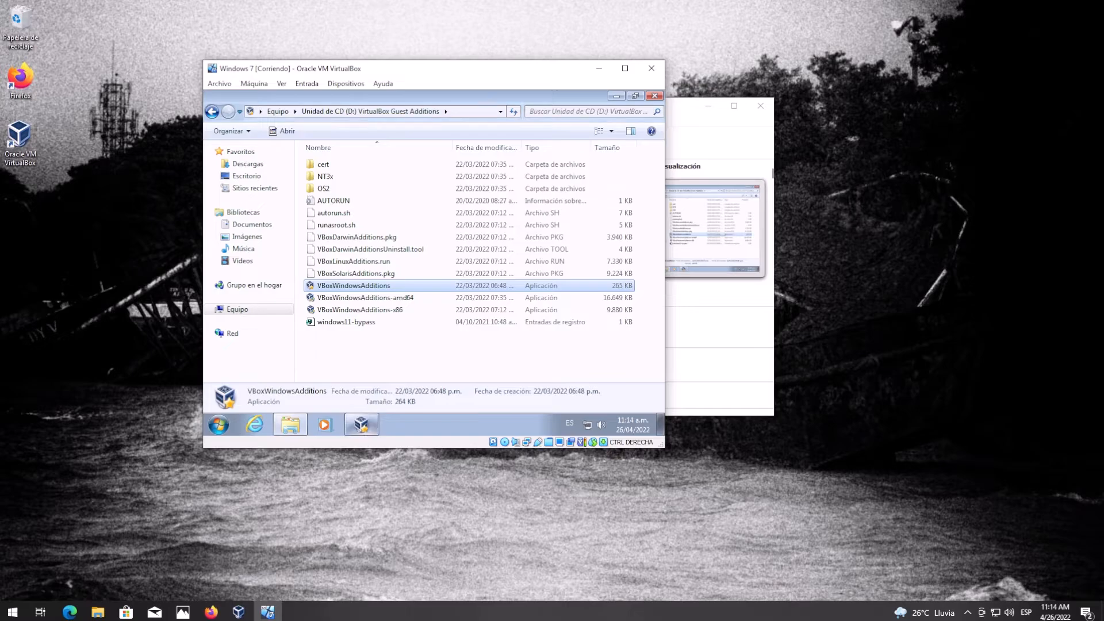
pyautogui.click(498, 350)
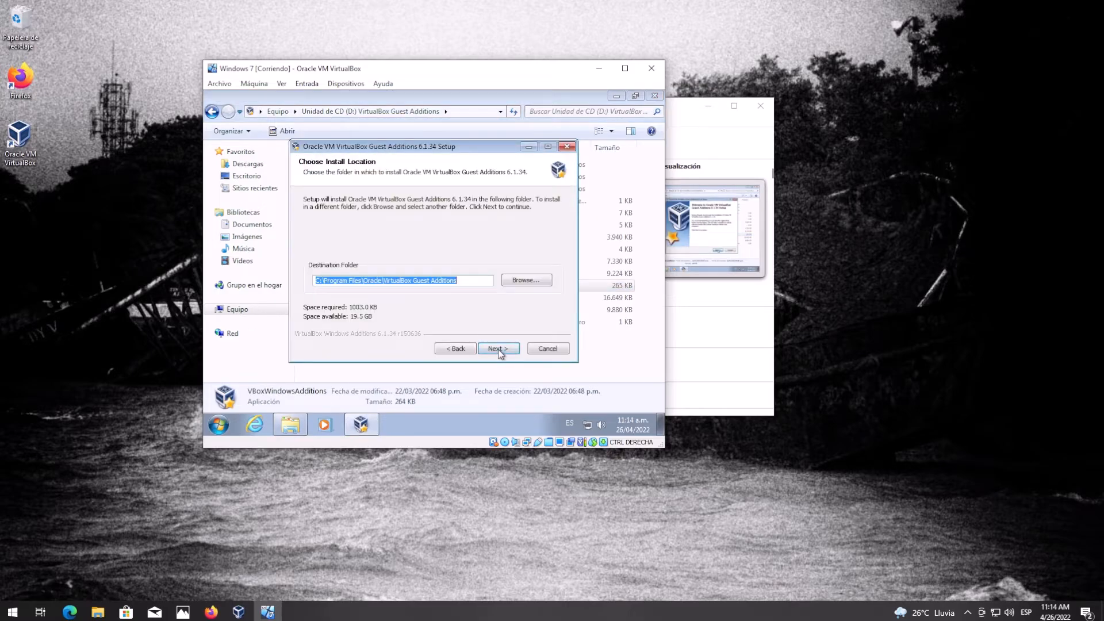
pyautogui.click(498, 350)
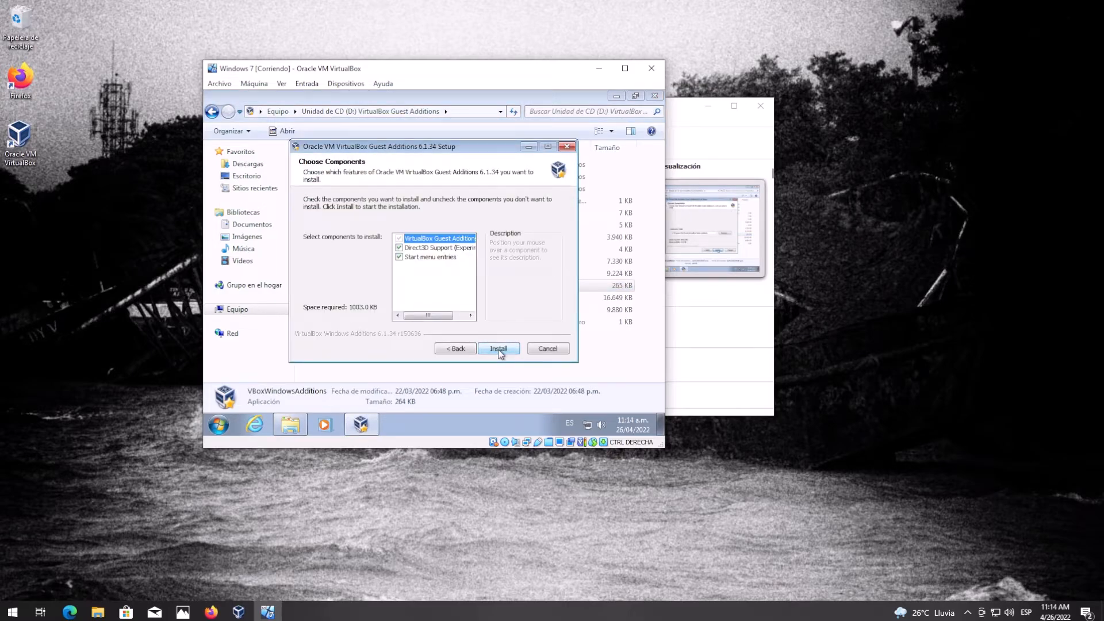
pyautogui.click(498, 351)
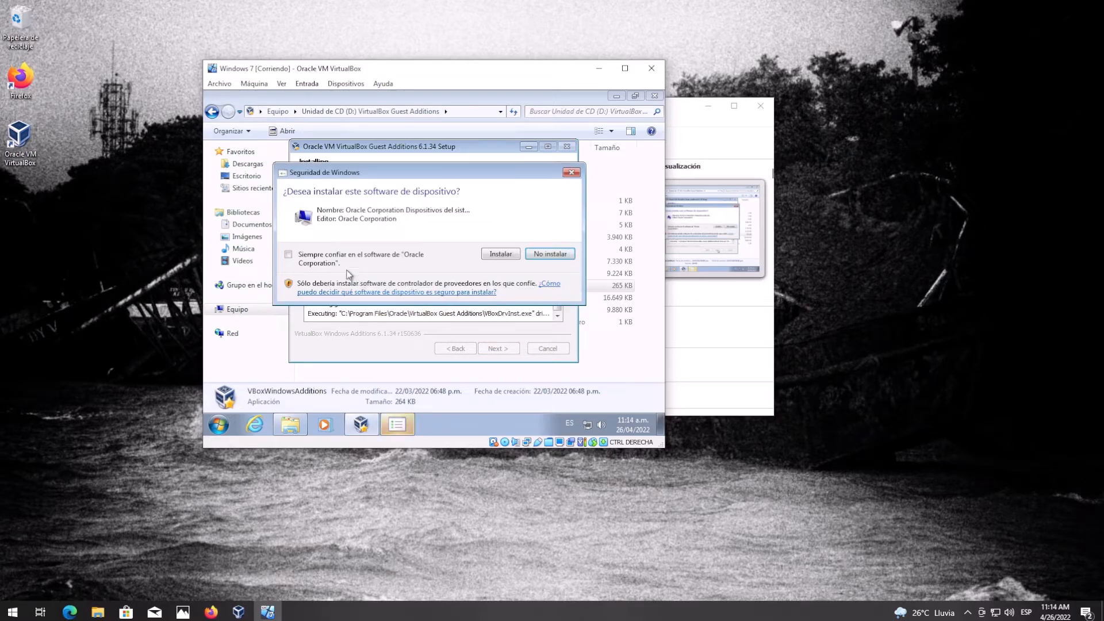
# - Install the Oracle Corporation device software as always trusted, and finish the Guest Additions setup with an immediate reboot
pyautogui.click(309, 258)
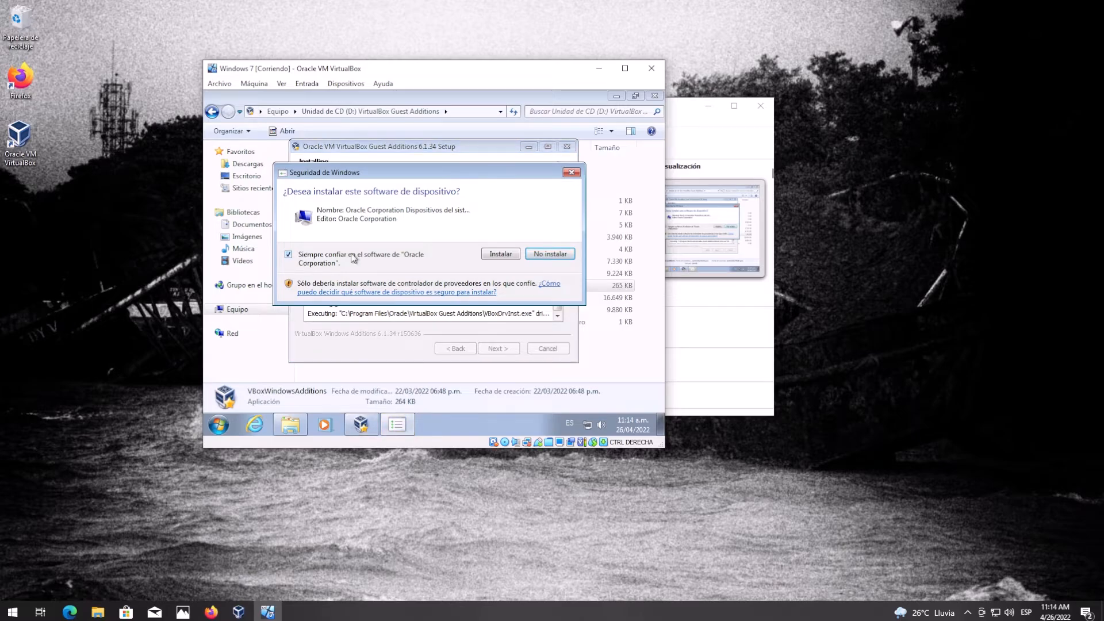
pyautogui.click(500, 254)
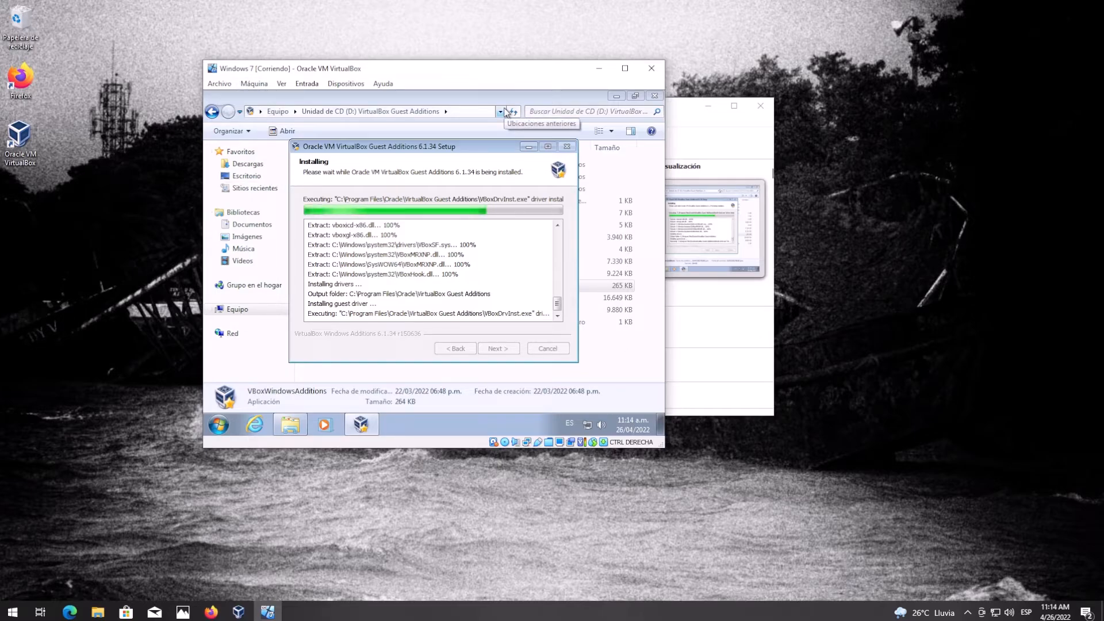
pyautogui.moveTo(657, 462); pyautogui.dragTo(903, 598)
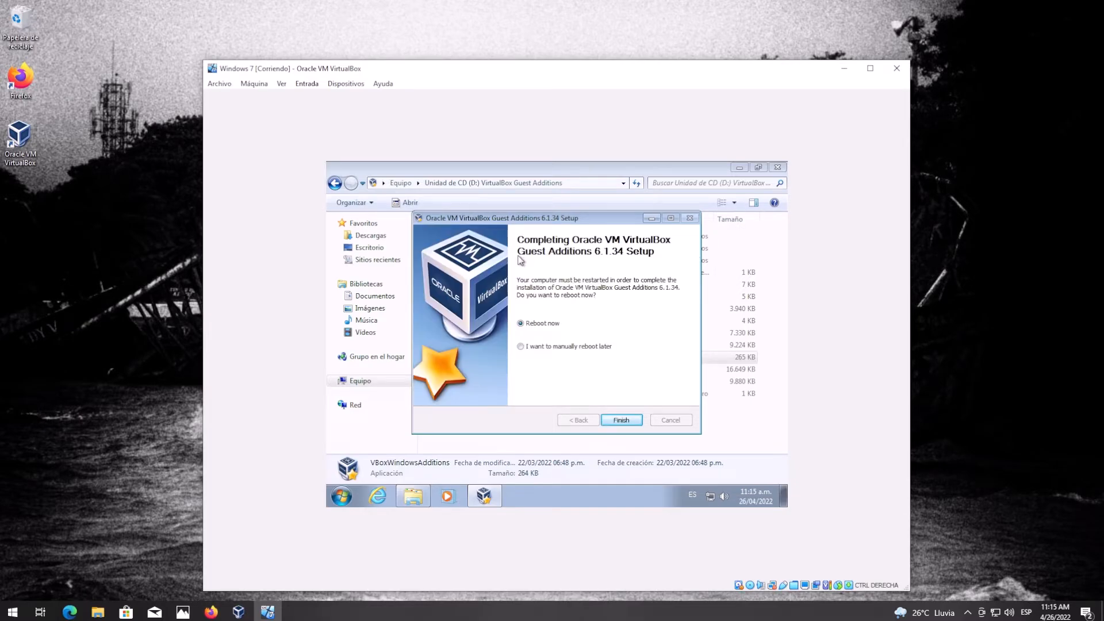
pyautogui.click(620, 421)
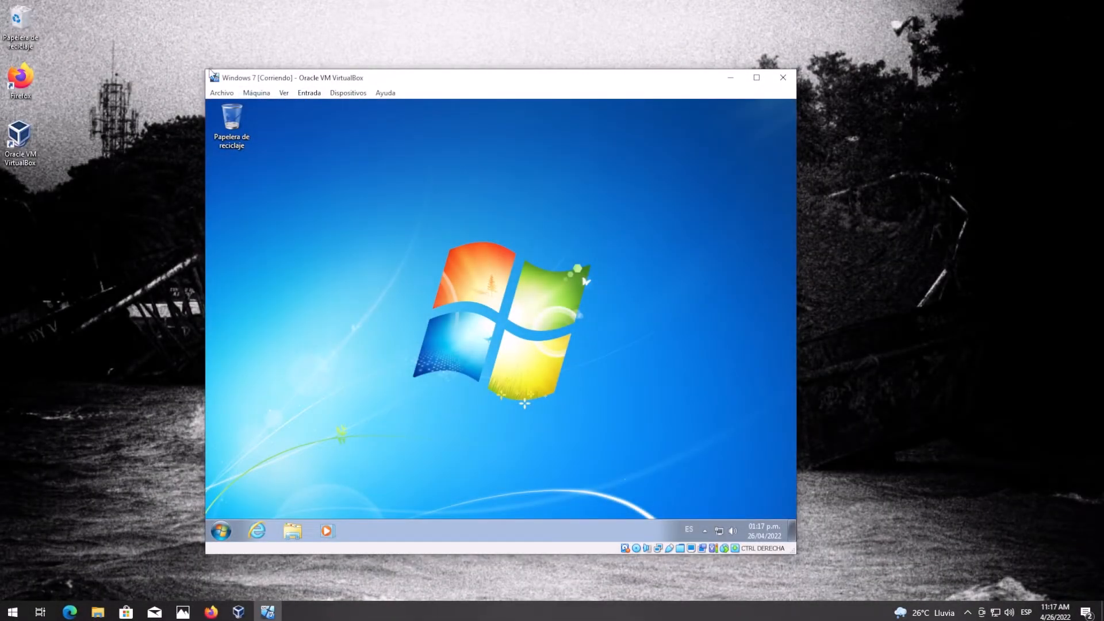
# - Resize the guest's virtual screen 1 to 1280x720 and move the machine's window toward the middle of the desktop
pyautogui.moveTo(201, 67); pyautogui.dragTo(85, 23)
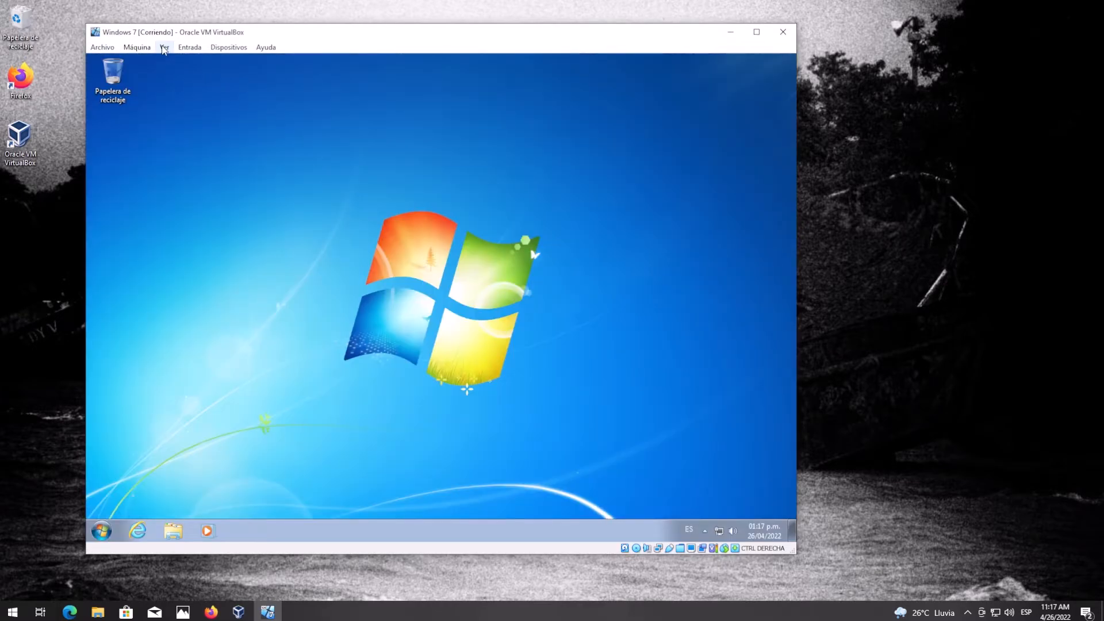
pyautogui.click(164, 47)
pyautogui.moveTo(241, 192)
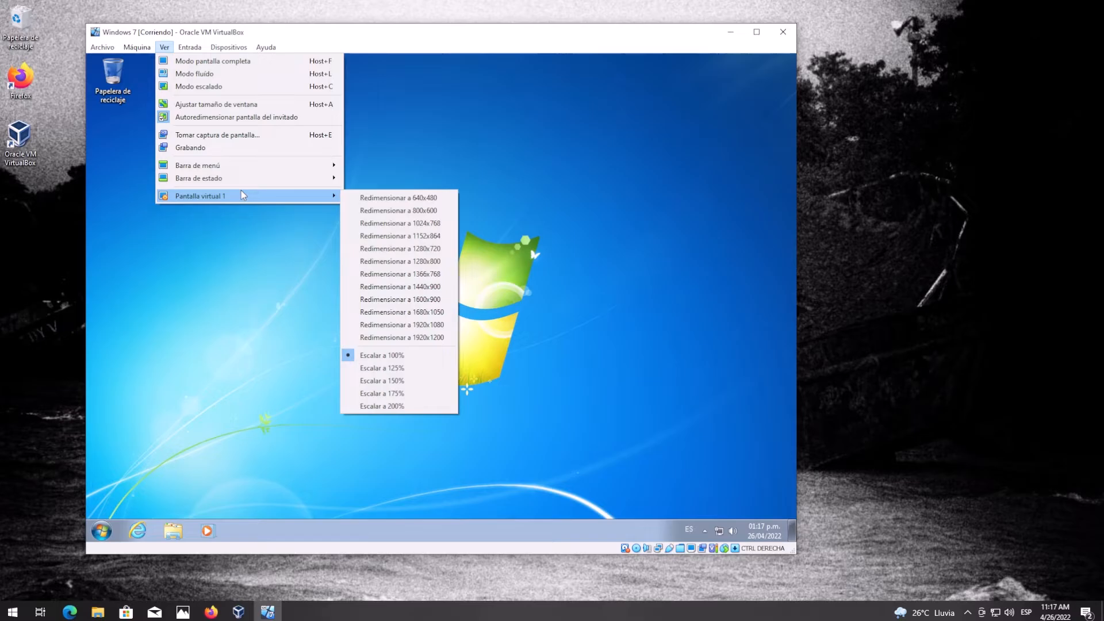
pyautogui.click(439, 250)
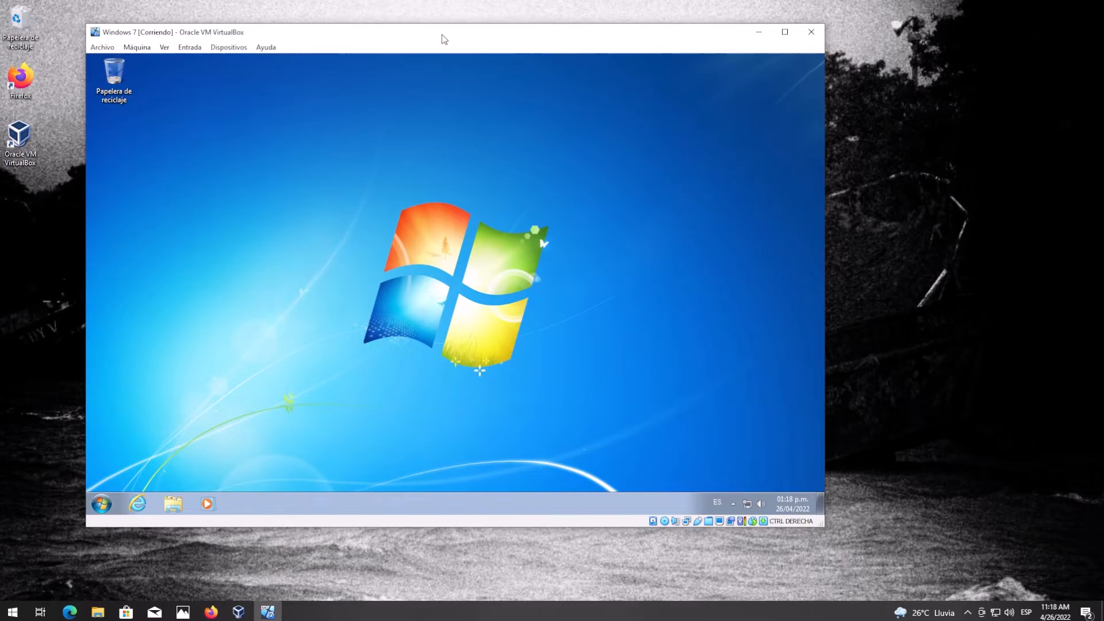
pyautogui.moveTo(442, 35); pyautogui.dragTo(549, 62)
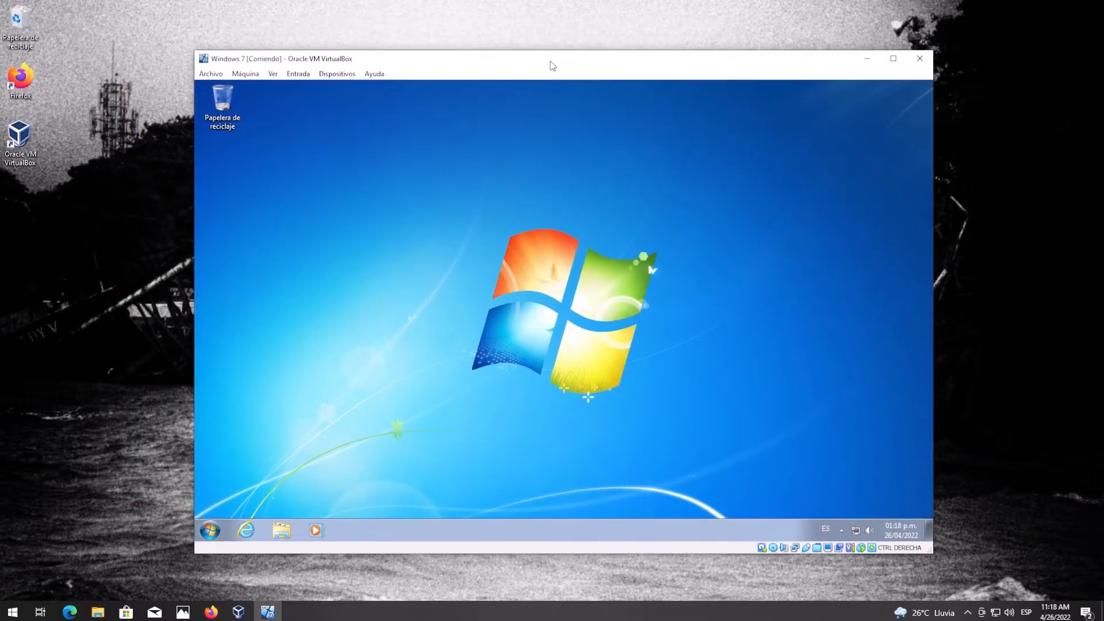
# - Open the shared Downloads (Z:) network drive from Equipo in the guest's file explorer
pyautogui.click(282, 530)
pyautogui.click(377, 356)
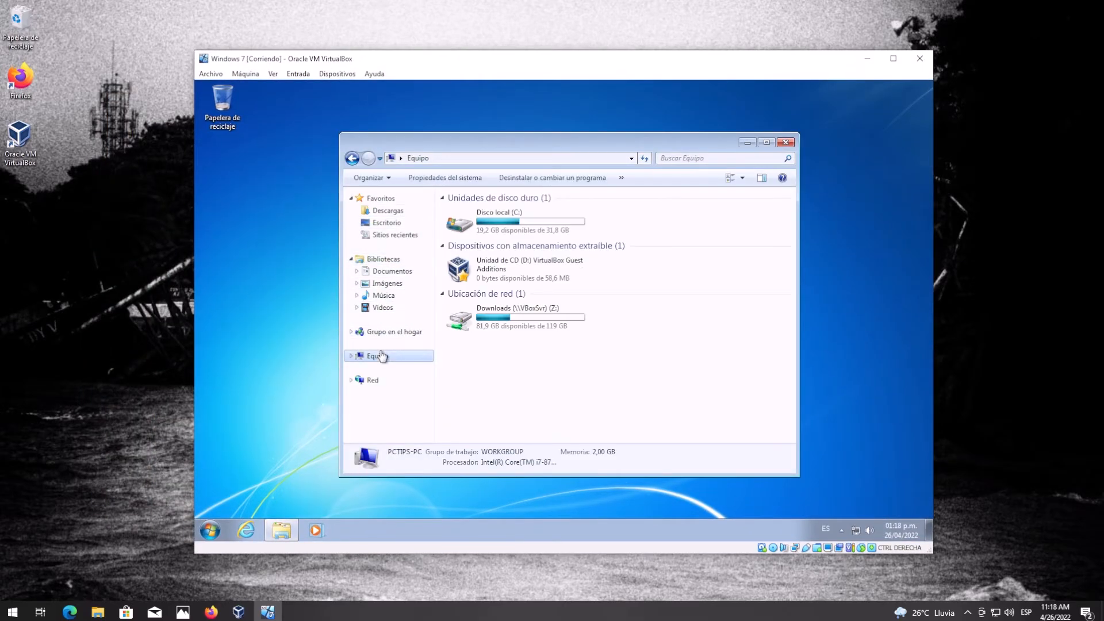
pyautogui.doubleClick(480, 323)
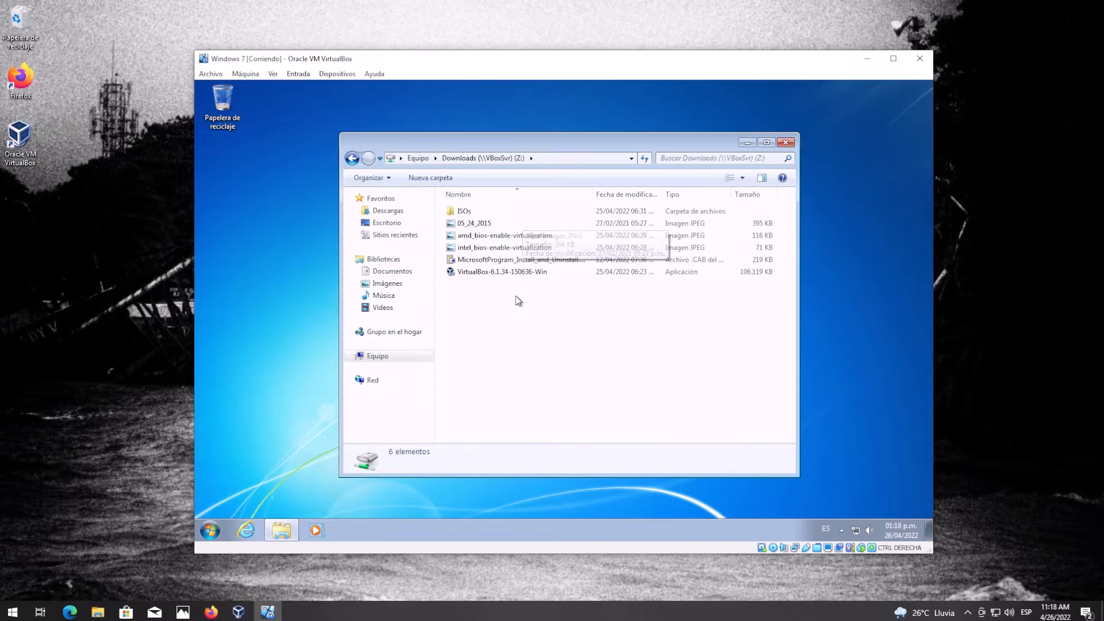
# - Open the host's Descargas folder in front of the virtual machine to compare its files with the guest's shared drive
pyautogui.click(99, 613)
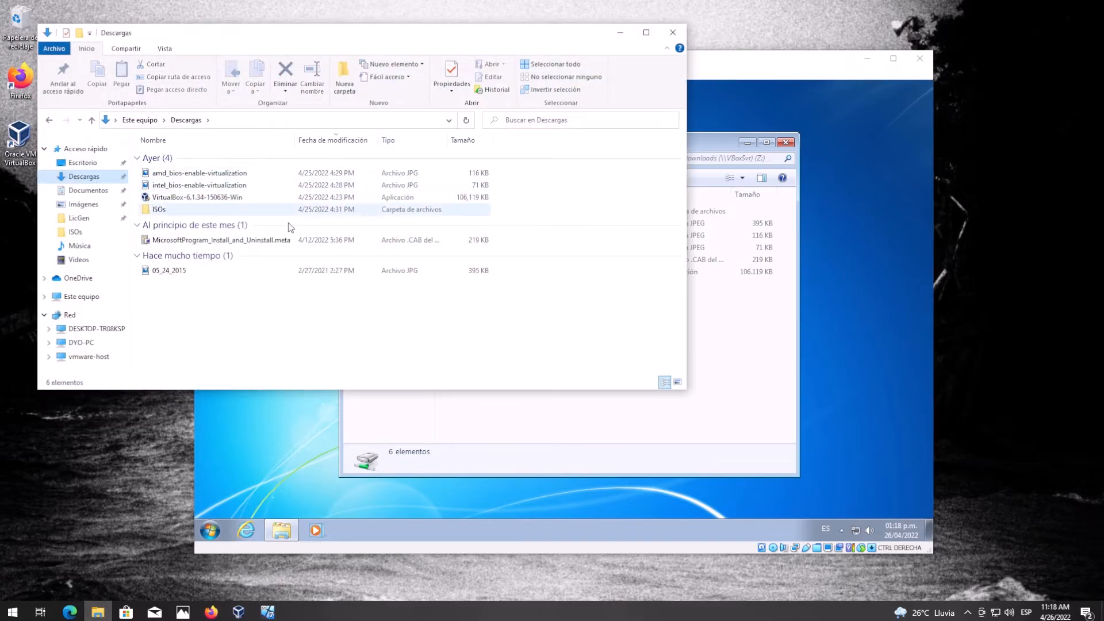
pyautogui.moveTo(394, 41)
pyautogui.mouseDown()
pyautogui.moveTo(282, 41)
pyautogui.moveTo(372, 38)
pyautogui.mouseUp()
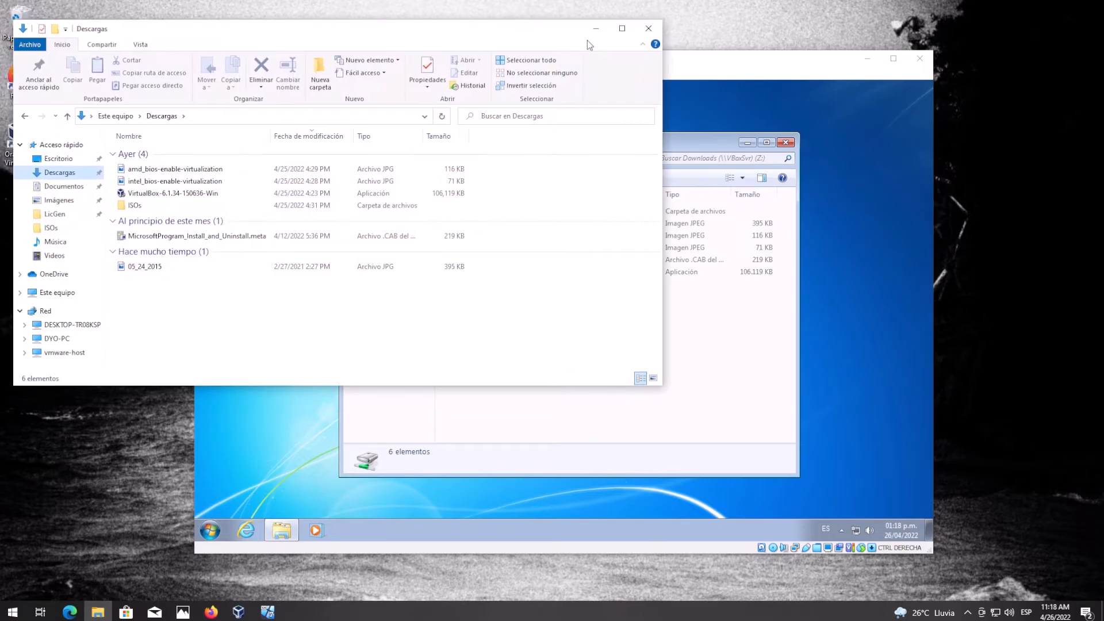
pyautogui.moveTo(532, 33); pyautogui.dragTo(566, 61)
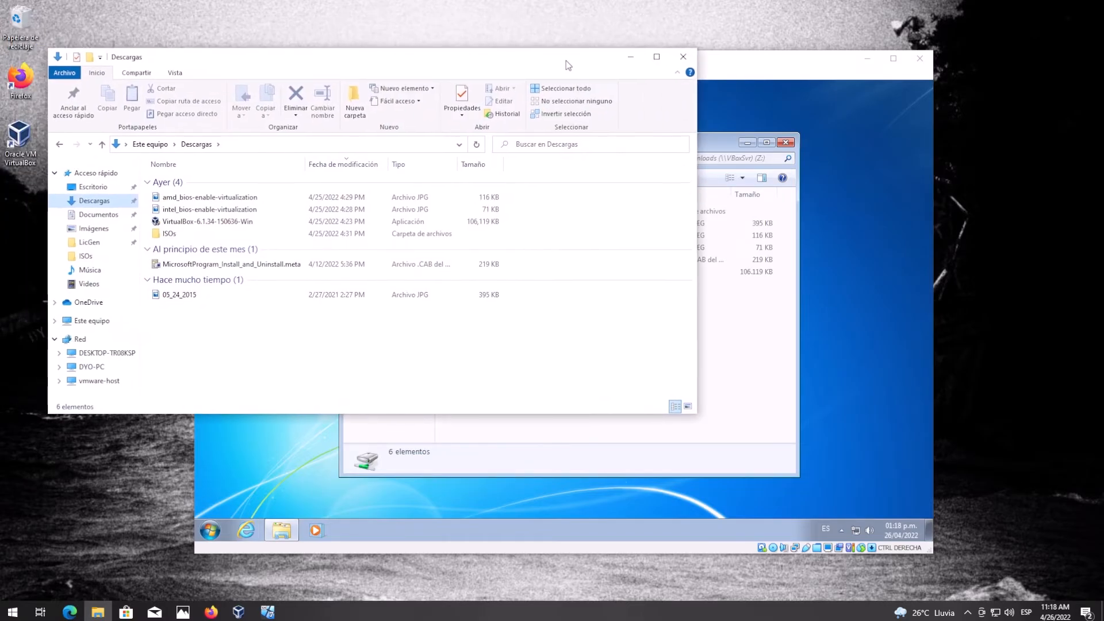
# - Try to transfer the 05_24_2015 image from the host's Descargas folder into the guest's shared Downloads drive window
pyautogui.click(640, 58)
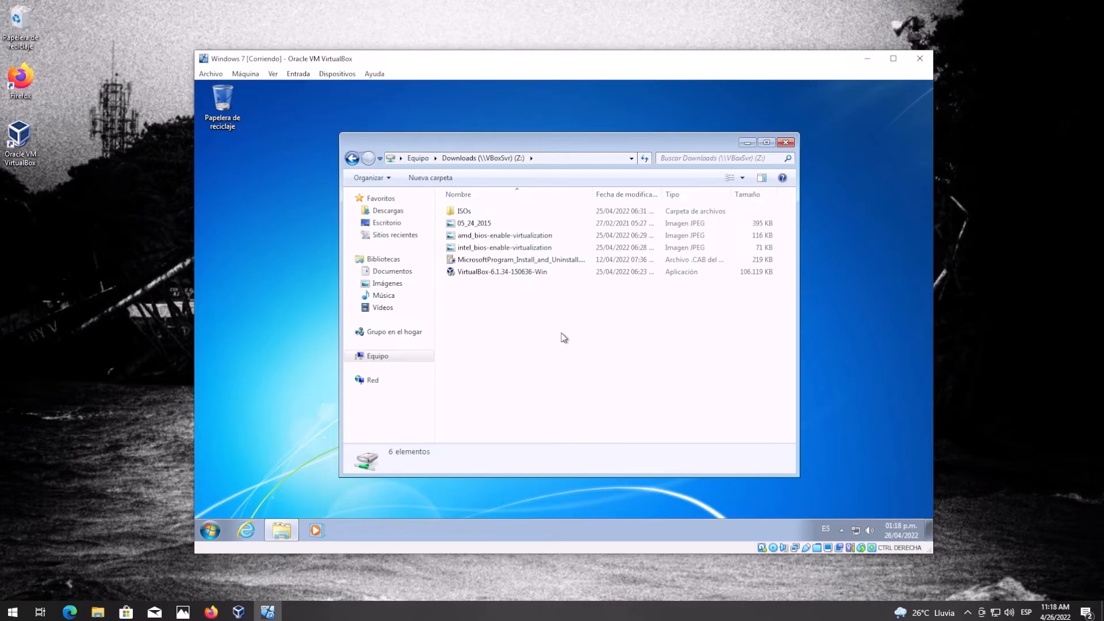
pyautogui.click(97, 613)
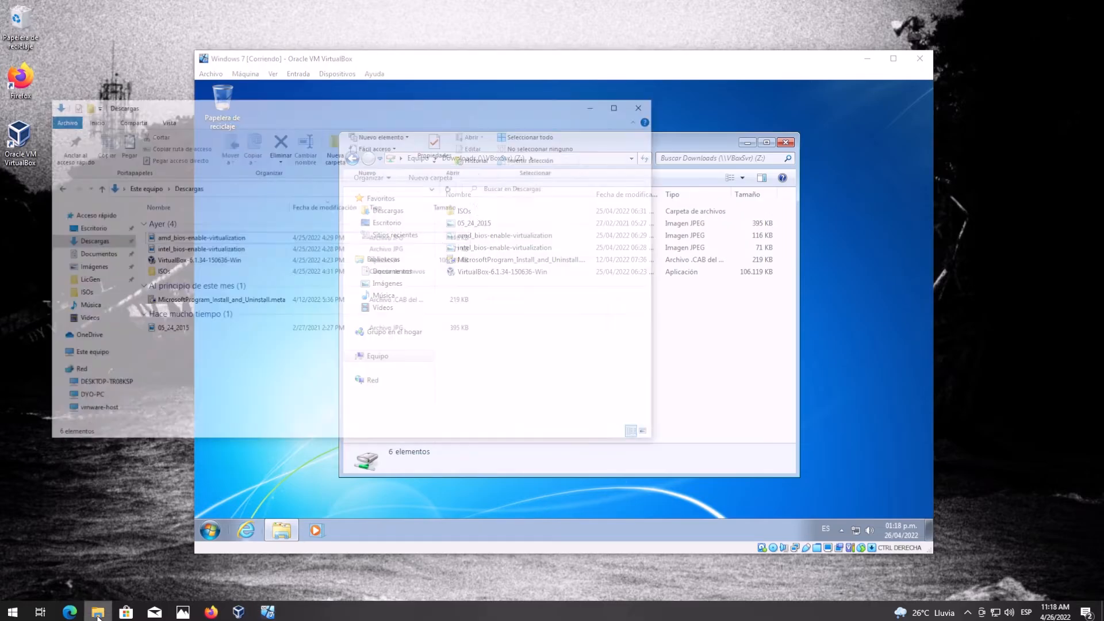
pyautogui.click(97, 613)
pyautogui.click(97, 613)
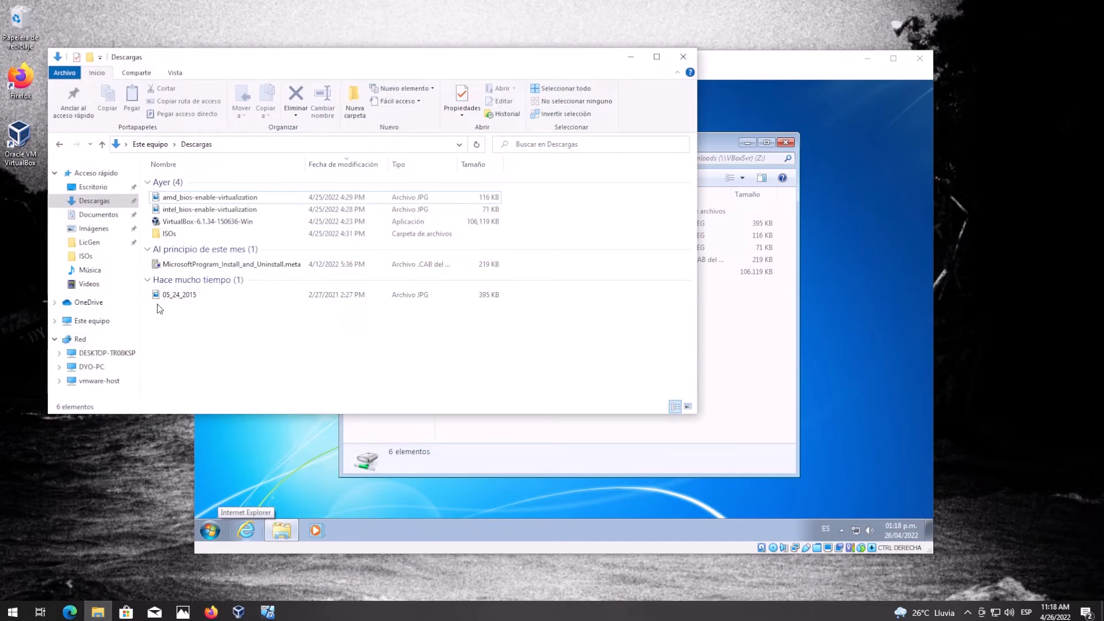
pyautogui.moveTo(178, 294); pyautogui.dragTo(646, 270)
pyautogui.click(631, 56)
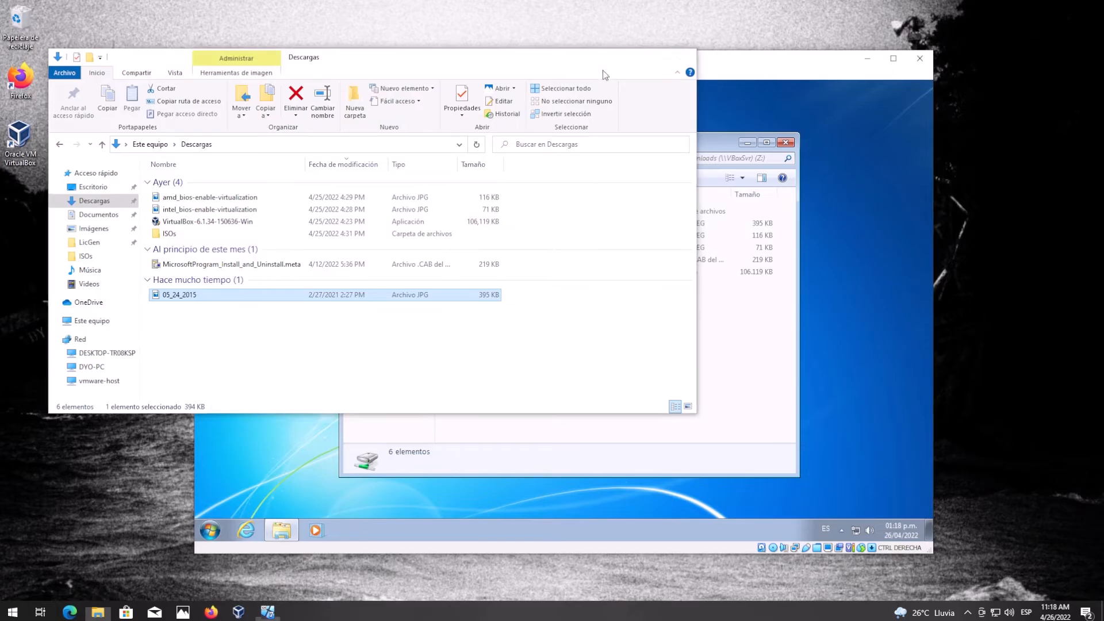
# - Set both the shared clipboard and the drag-and-drop mode of the Windows 7 machine to Bidireccional
pyautogui.click(339, 75)
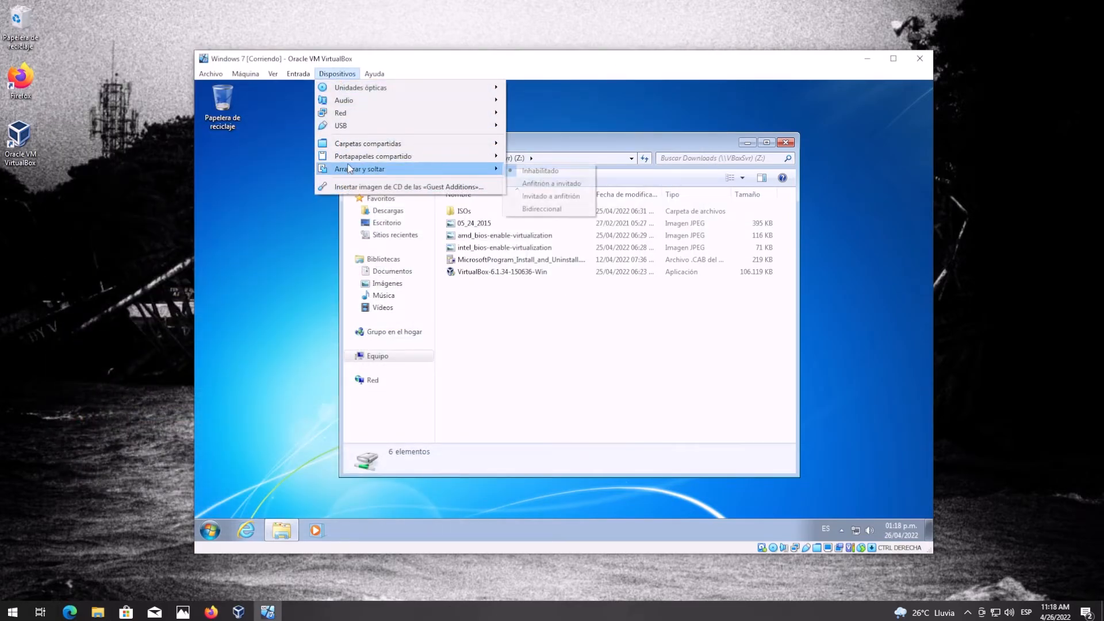
pyautogui.moveTo(435, 159)
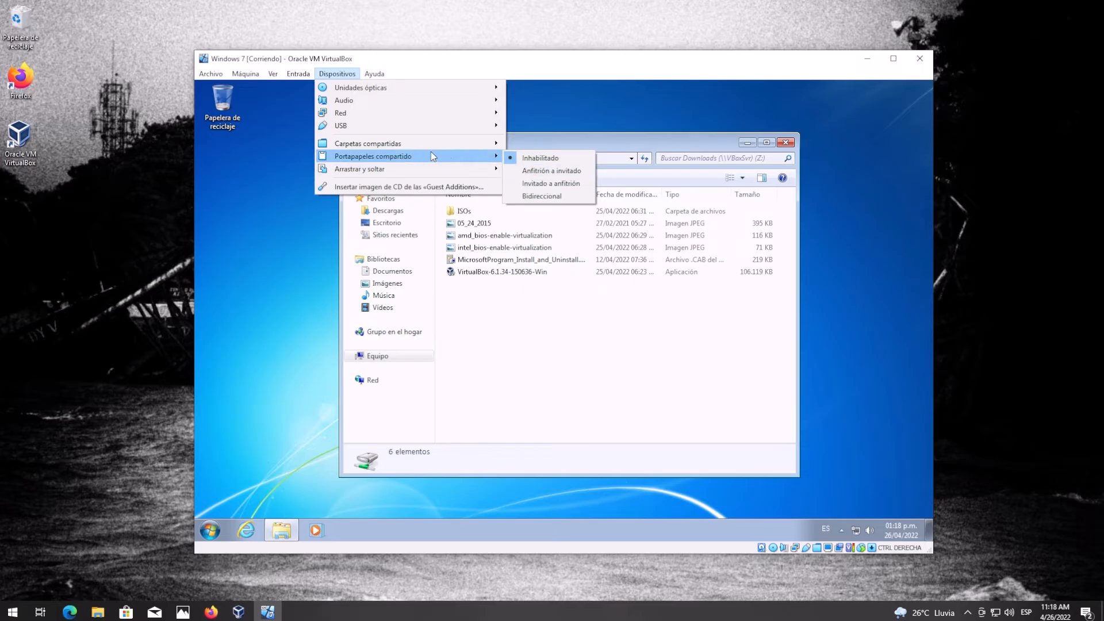
pyautogui.click(551, 196)
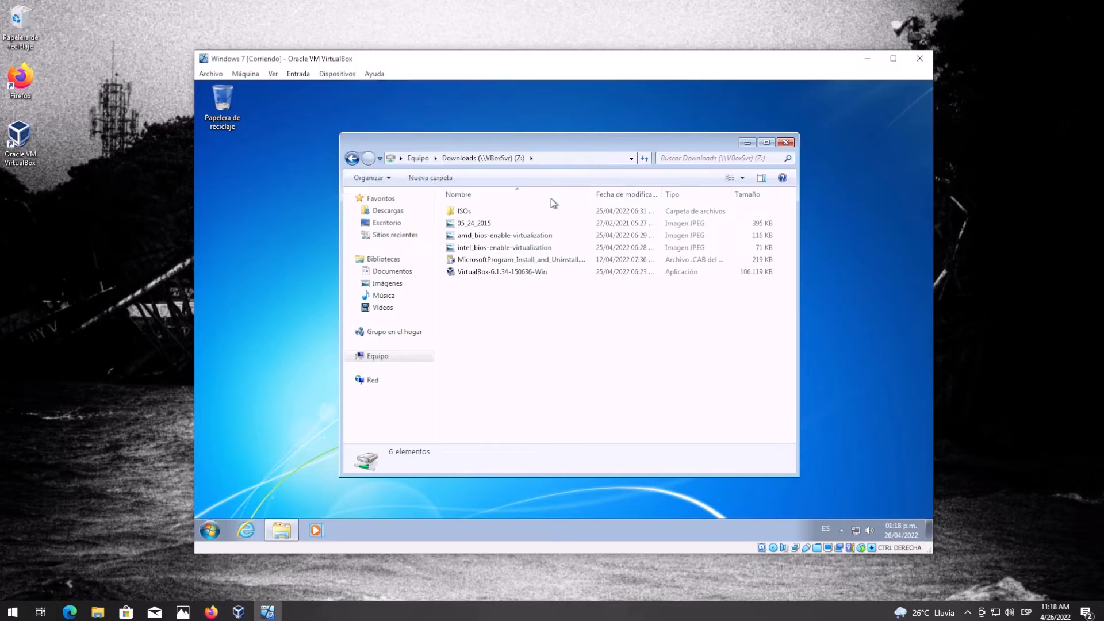
pyautogui.click(336, 74)
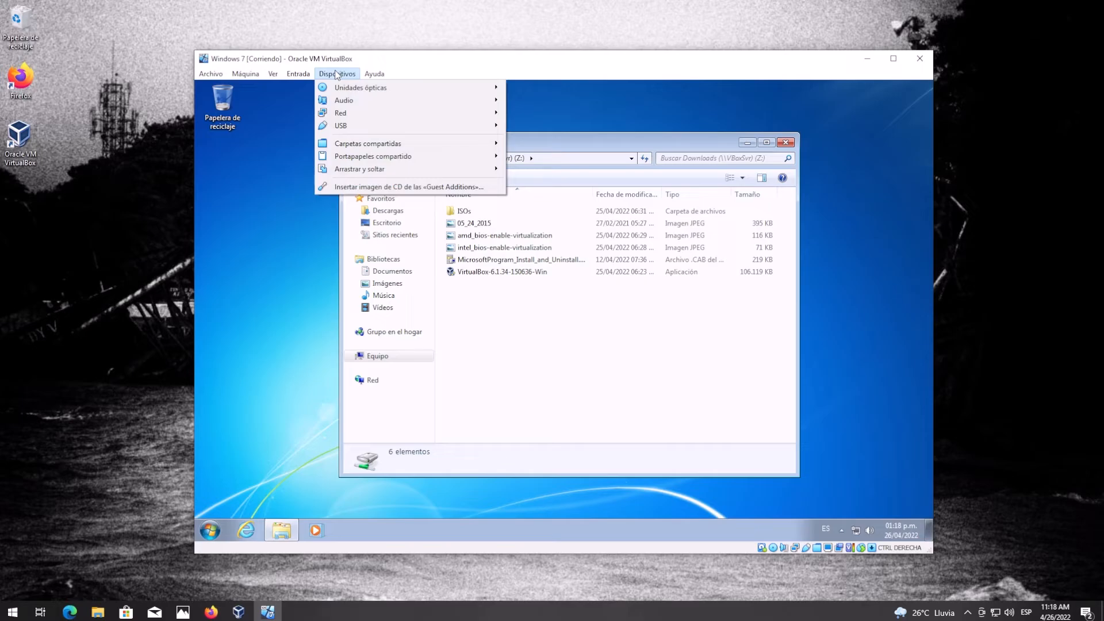
pyautogui.moveTo(362, 159)
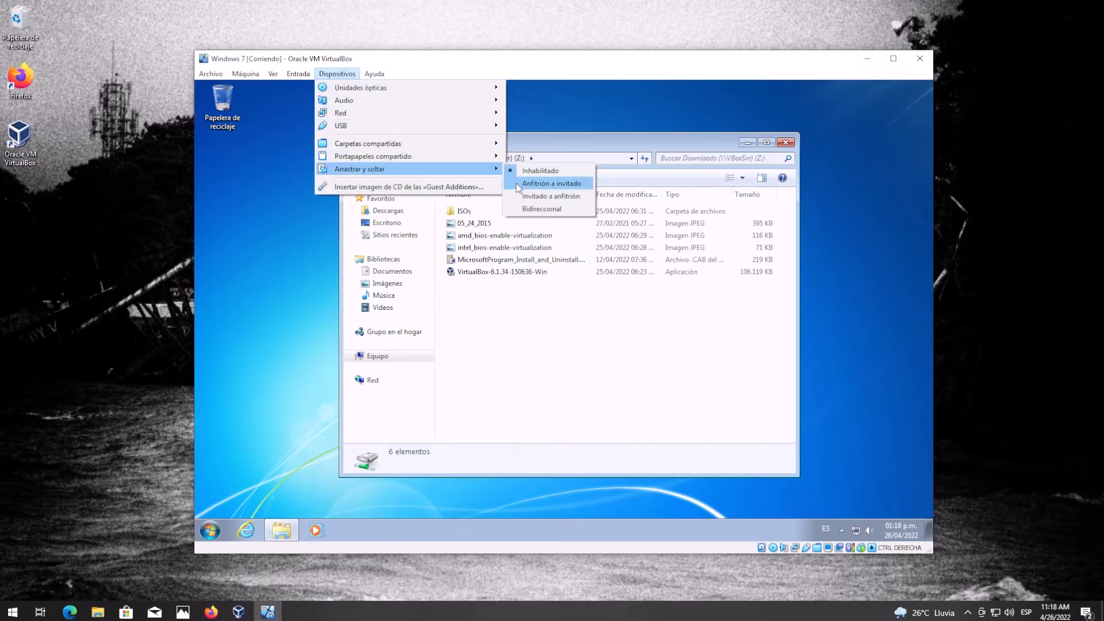
pyautogui.click(535, 210)
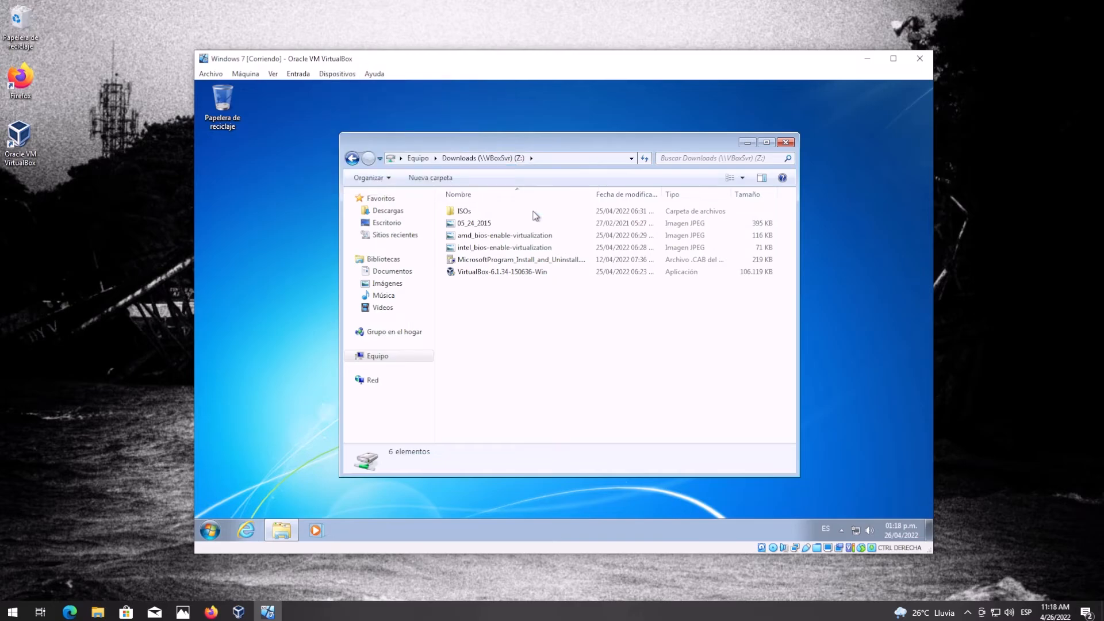
# - Copy the 05_24_2015 image from the guest's shared drive onto the host desktop and check the host's Descargas folder
pyautogui.click(459, 225)
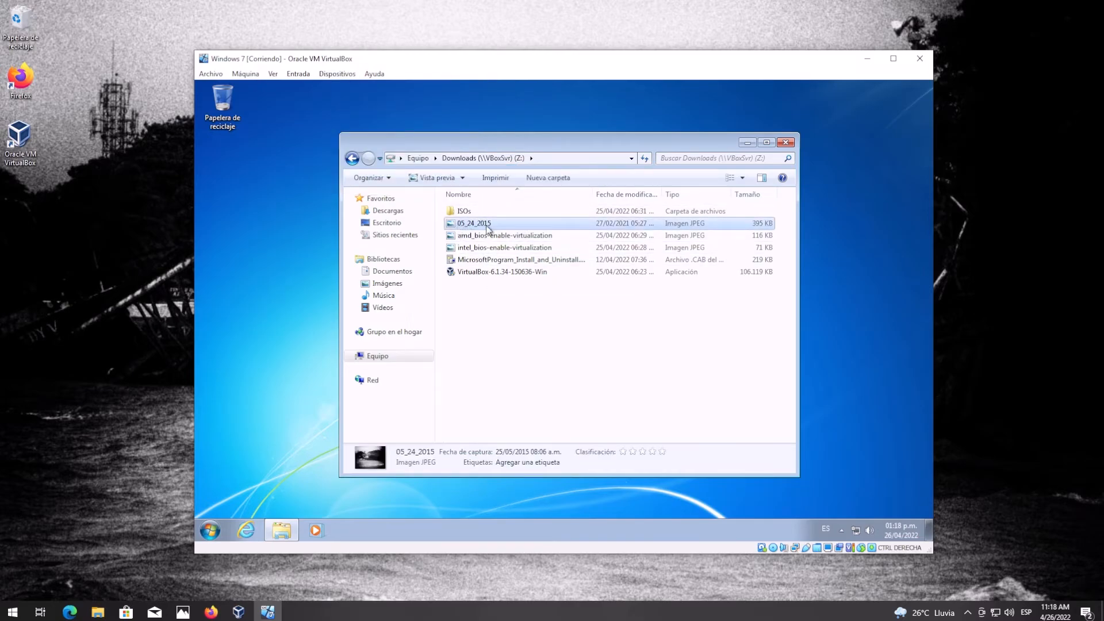
pyautogui.moveTo(481, 225); pyautogui.dragTo(115, 243)
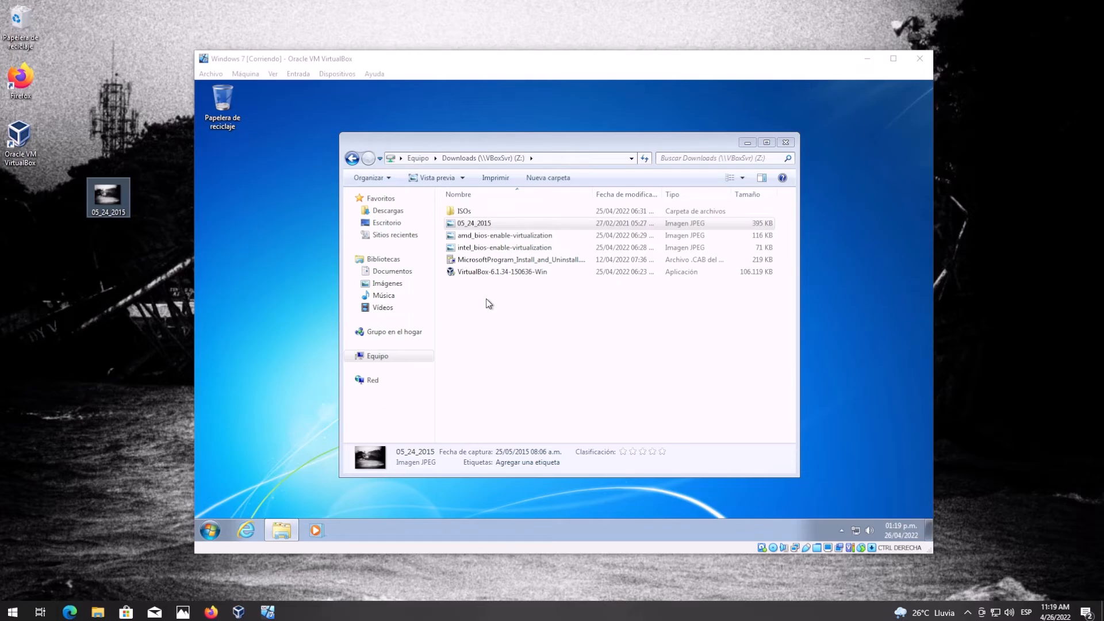
pyautogui.click(106, 613)
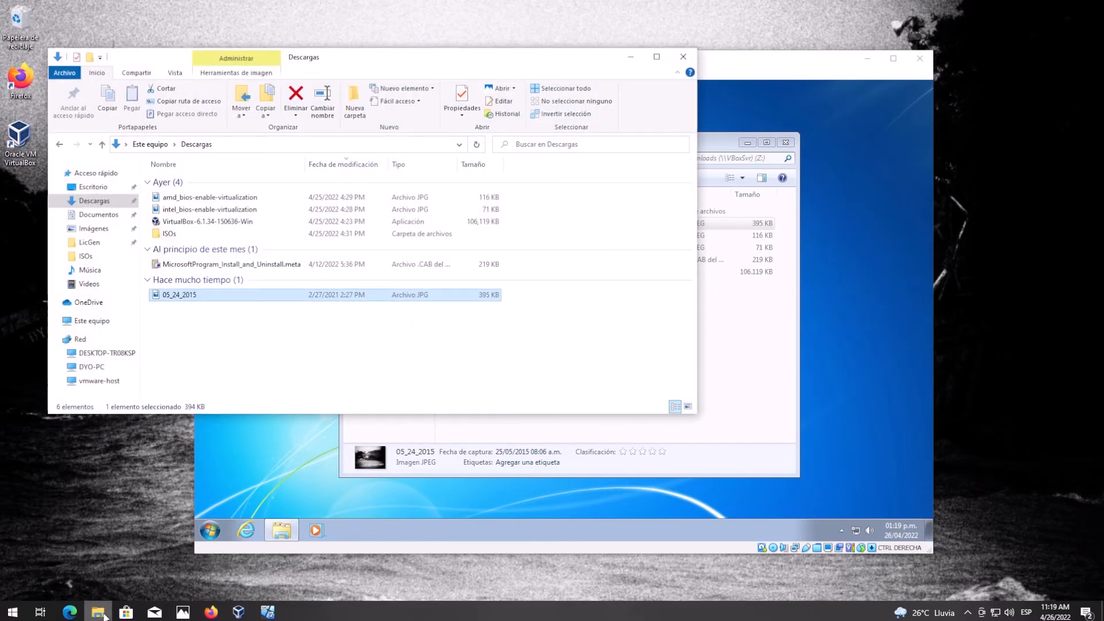
pyautogui.click(636, 60)
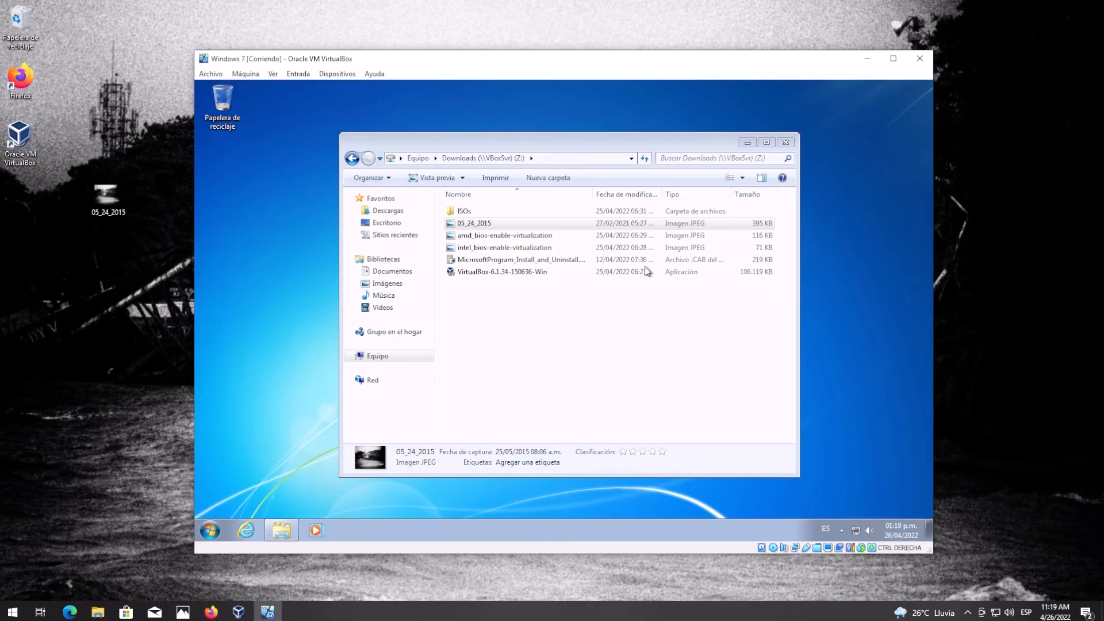
pyautogui.click(273, 75)
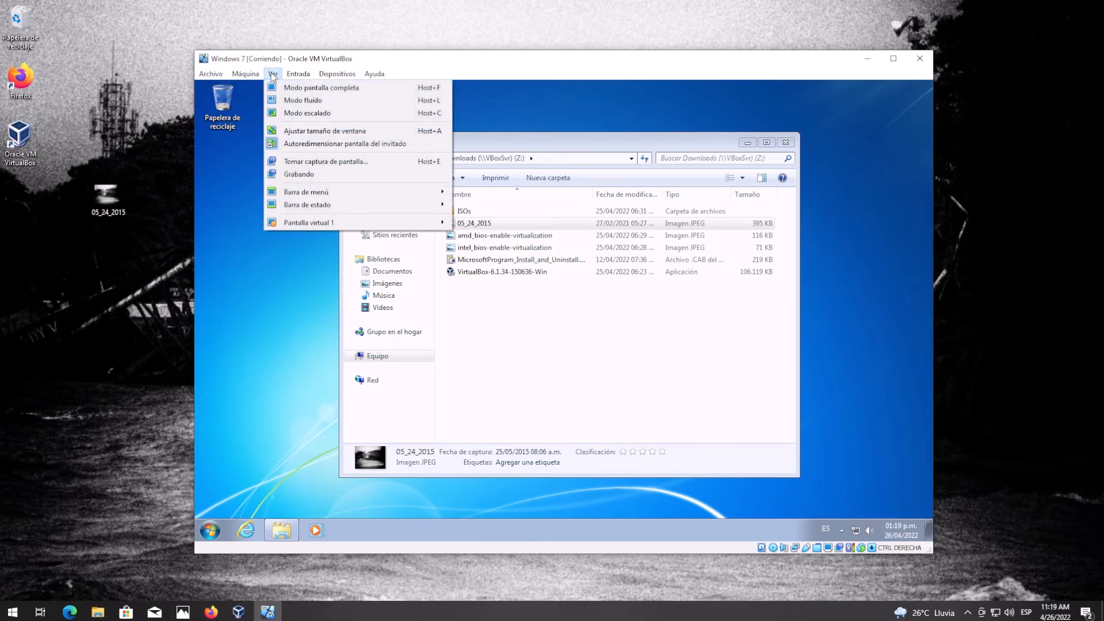
pyautogui.moveTo(249, 77)
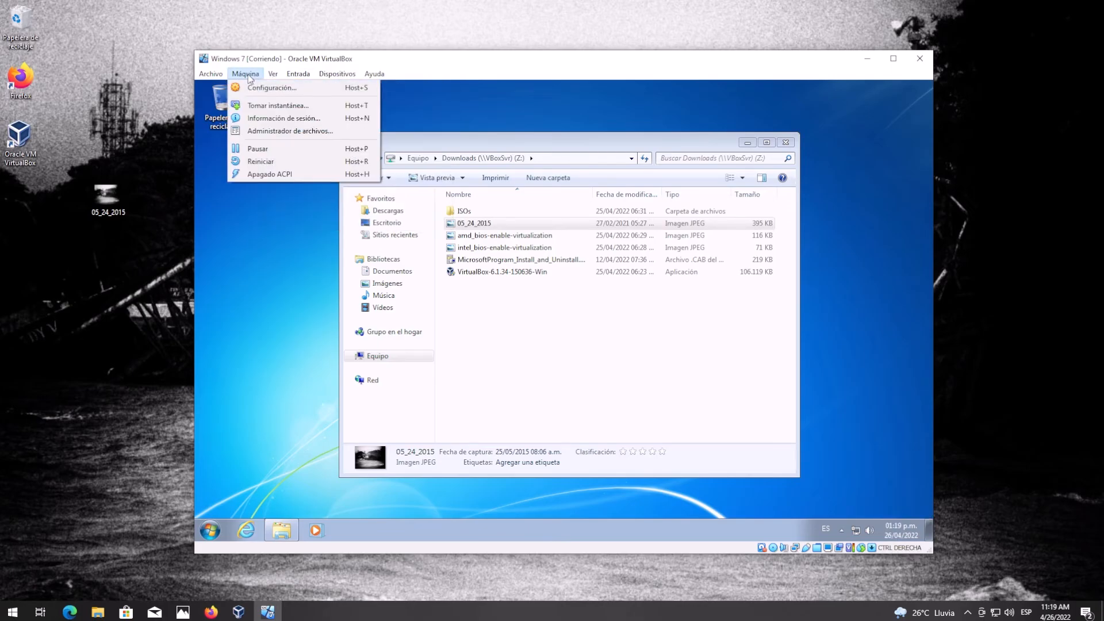
pyautogui.click(482, 113)
pyautogui.click(210, 532)
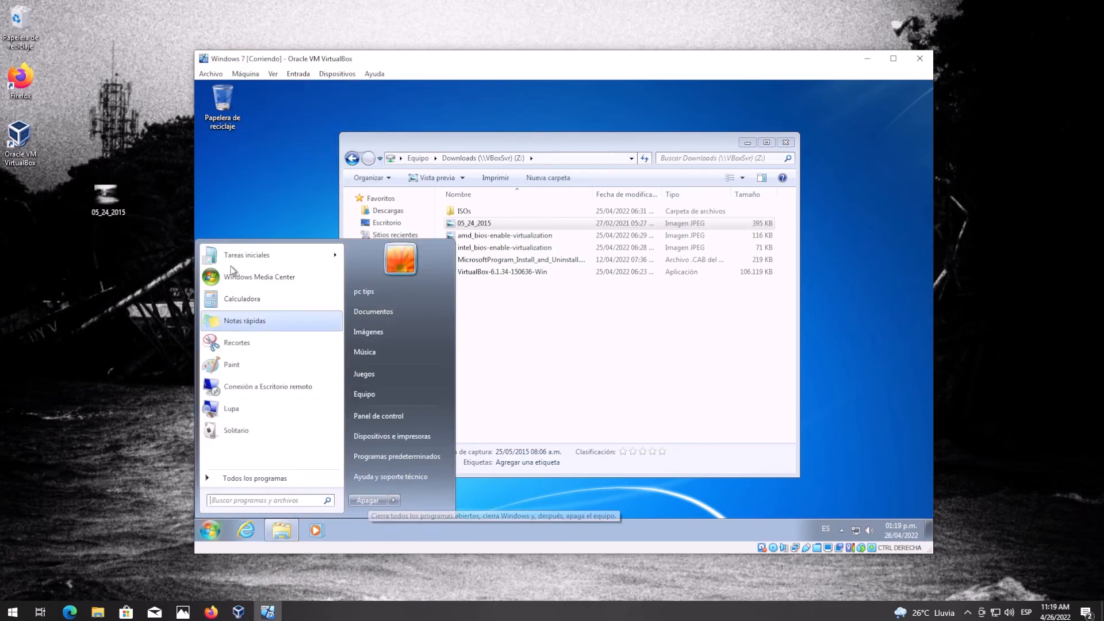
pyautogui.click(276, 199)
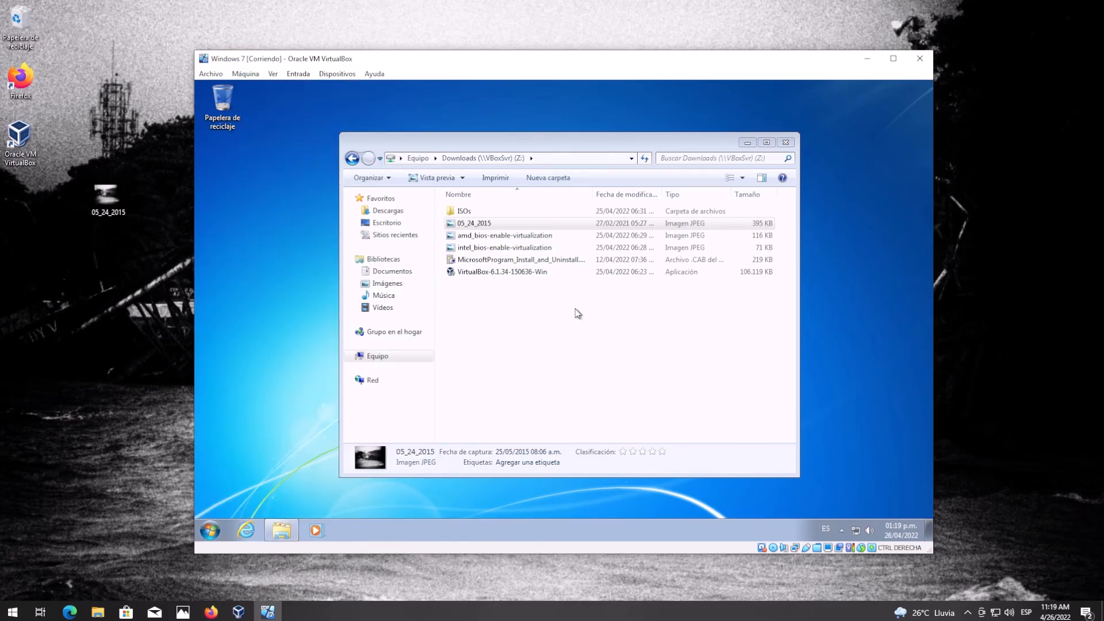
# - Review the options for closing the virtual machine, including Apagar la máquina, and cancel without closing it
pyautogui.click(931, 58)
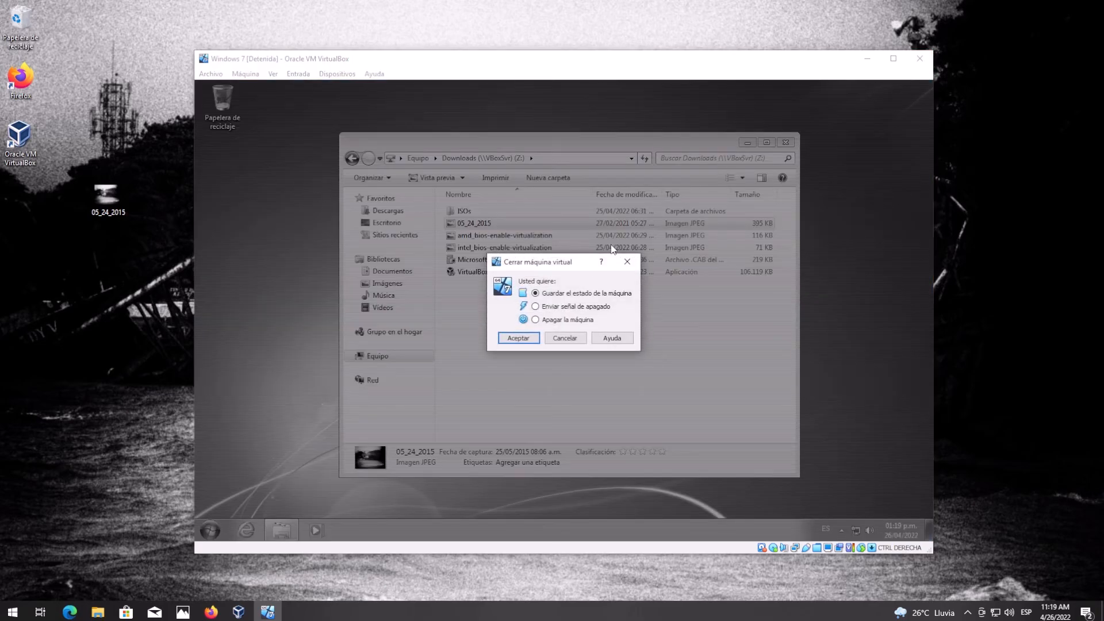
pyautogui.click(537, 321)
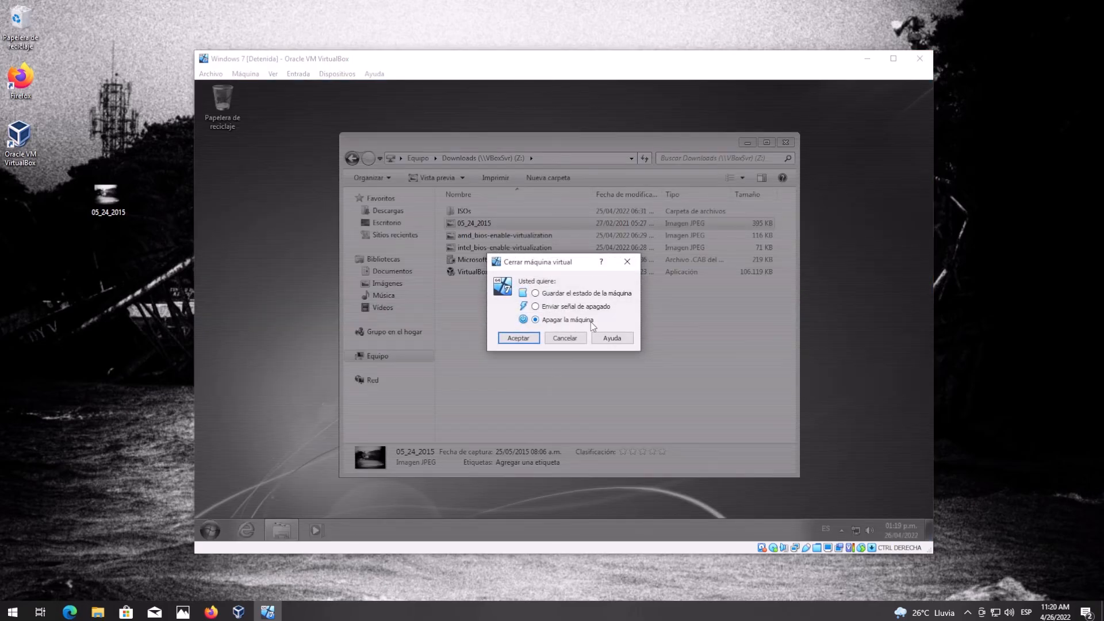
pyautogui.click(568, 297)
pyautogui.click(573, 345)
pyautogui.click(568, 342)
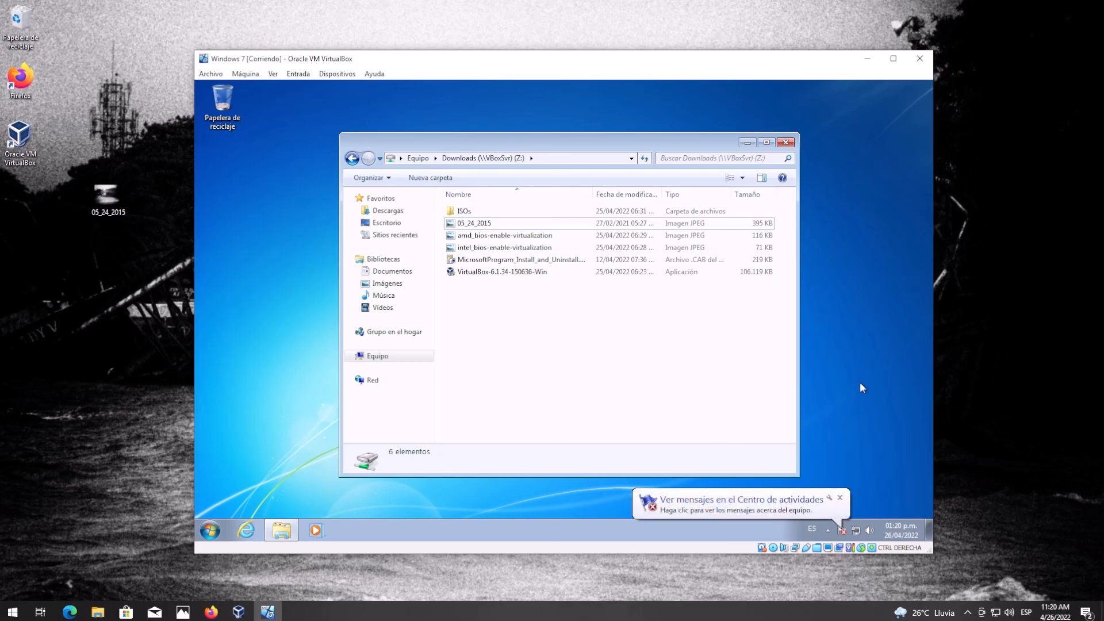
# - Dismiss the guest's Centro de actividades notification and open the guest's Start menu
pyautogui.click(842, 498)
pyautogui.moveTo(666, 145); pyautogui.dragTo(639, 124)
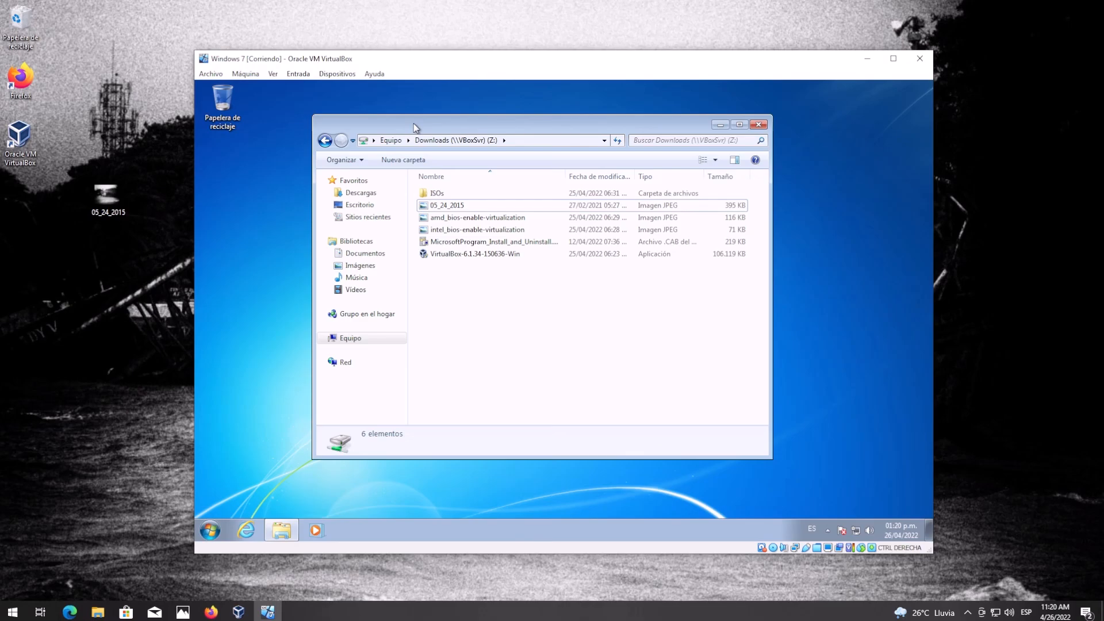
pyautogui.click(212, 532)
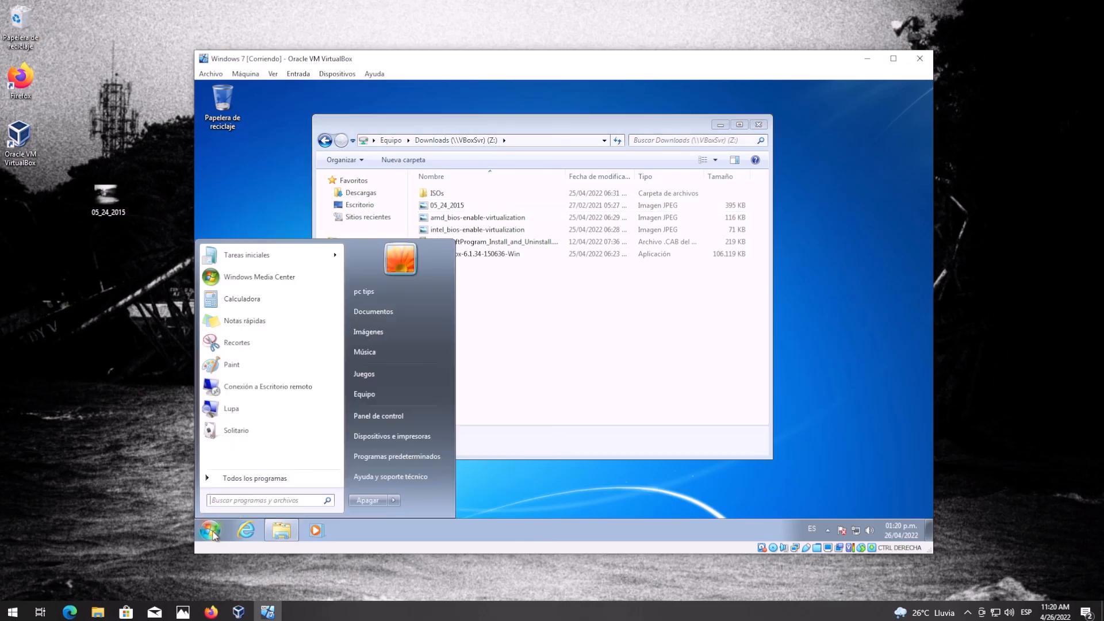